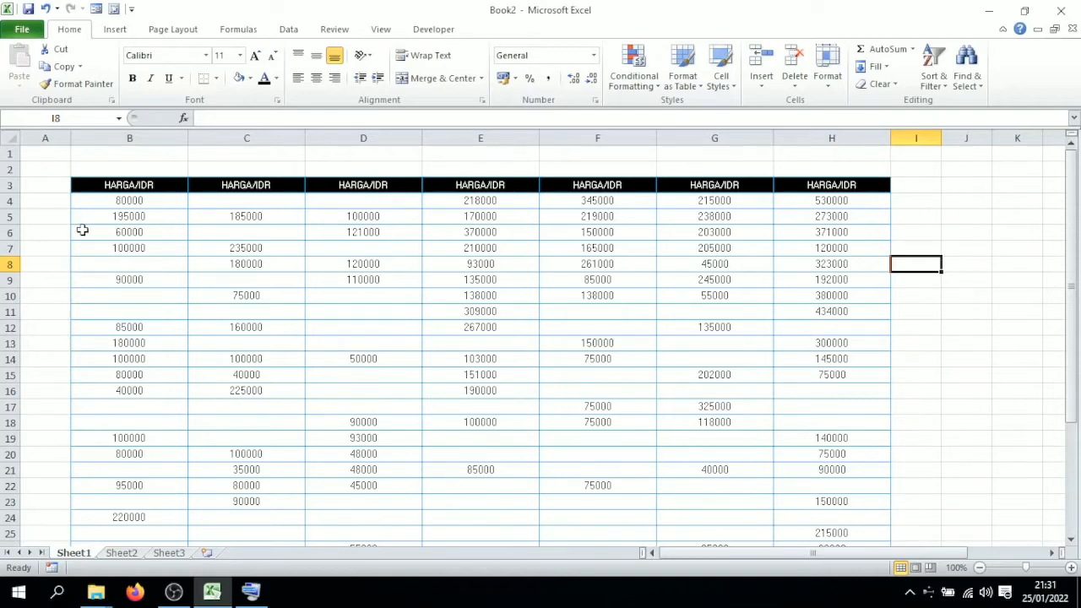
Step: Open the On-Screen Keyboard, select the block B4:C9 and toggle its bold formatting
{"action": "left_click", "coordinate": [129, 200]}
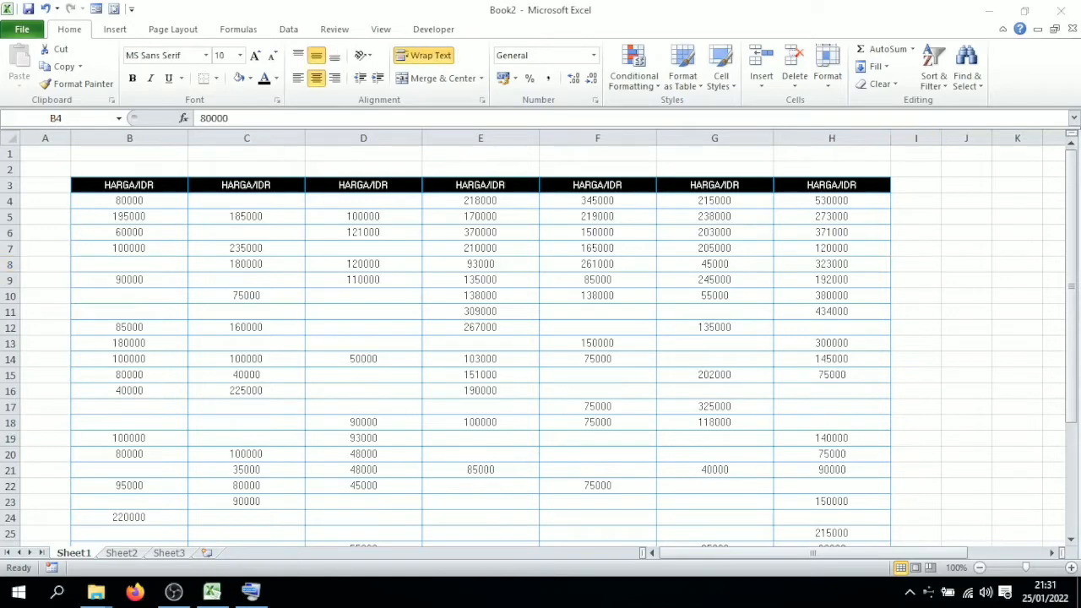
{"action": "left_click", "coordinate": [251, 592]}
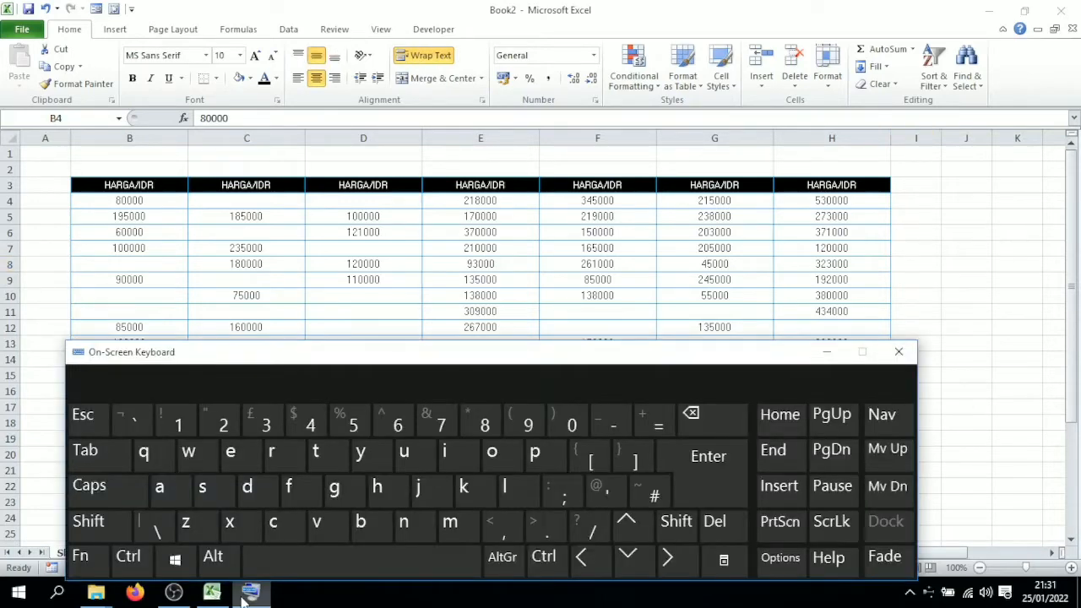
{"action": "left_click", "coordinate": [145, 202]}
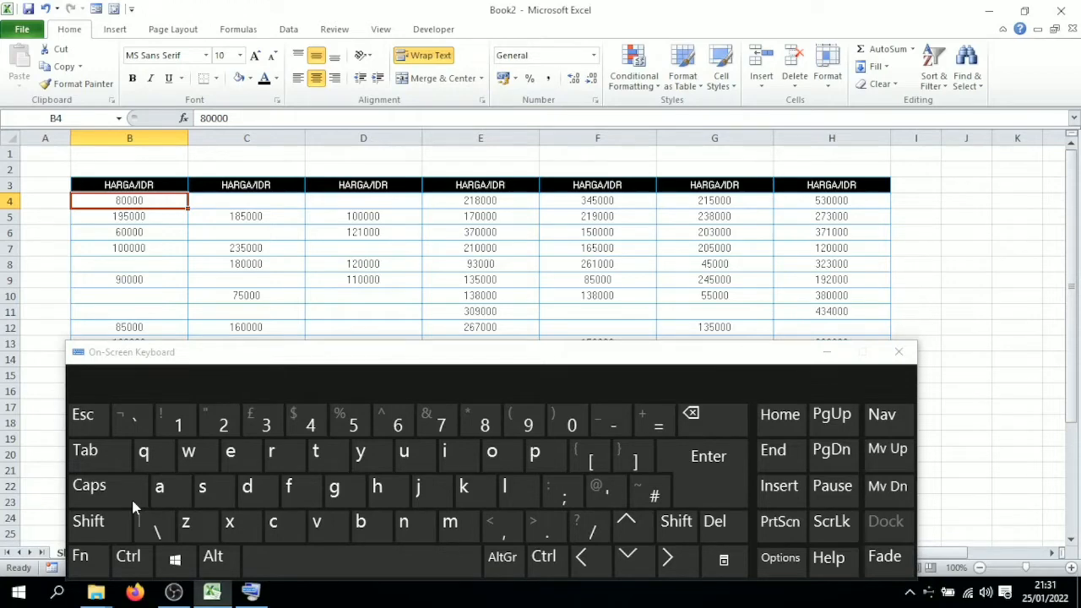
{"action": "key", "text": "ctrl+a"}
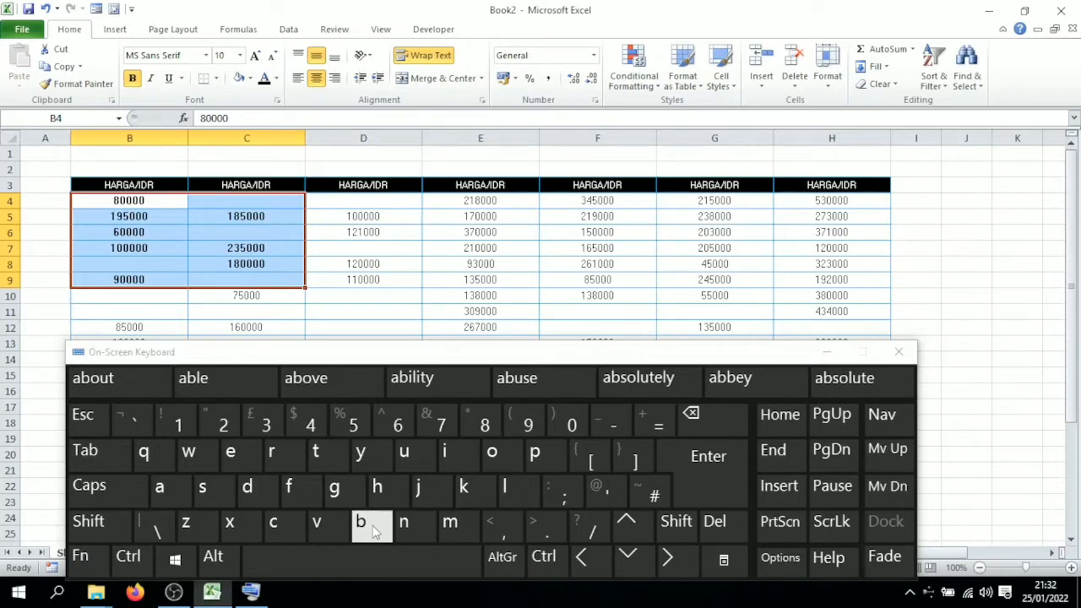
{"action": "left_click", "coordinate": [374, 527], "text": "ctrl"}
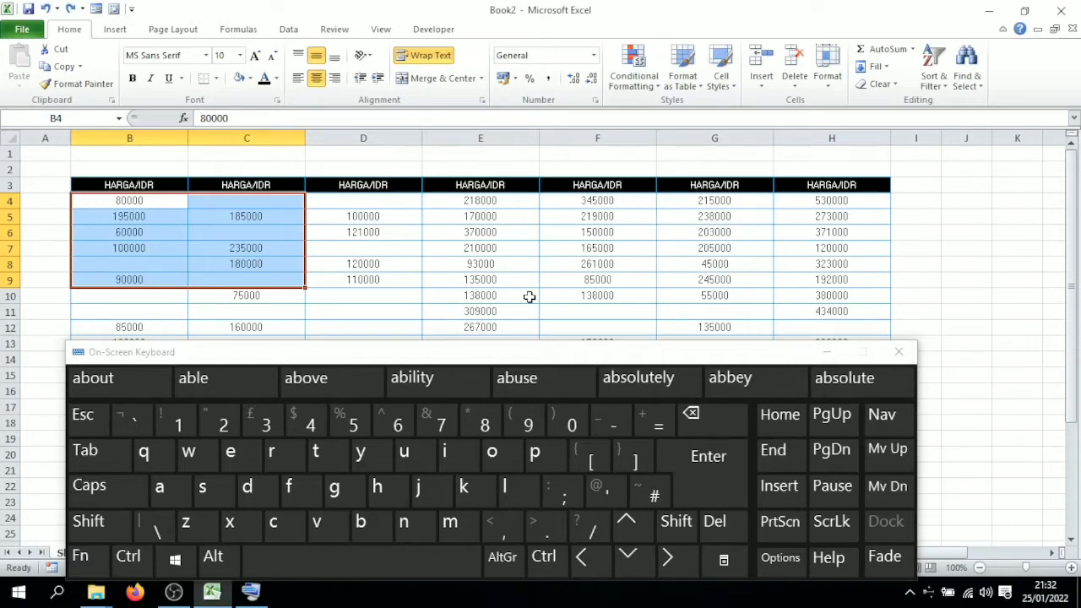
Step: Copy cell B4
{"action": "left_click", "coordinate": [177, 209]}
{"action": "key", "text": "ctrl+c"}
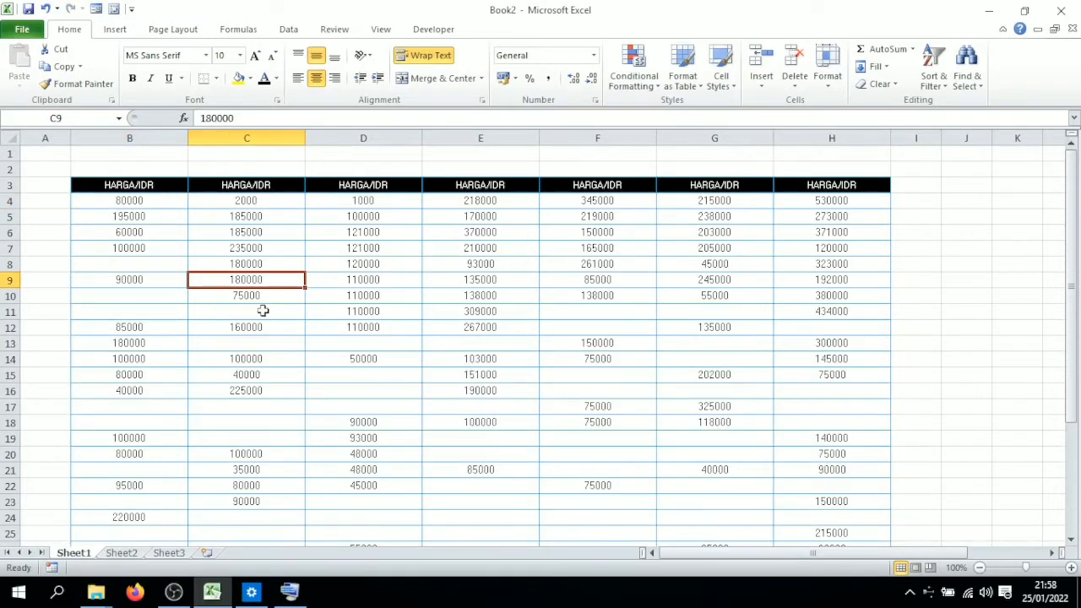
Step: Fill cell C11 down from the cell above it
{"action": "left_click", "coordinate": [263, 310]}
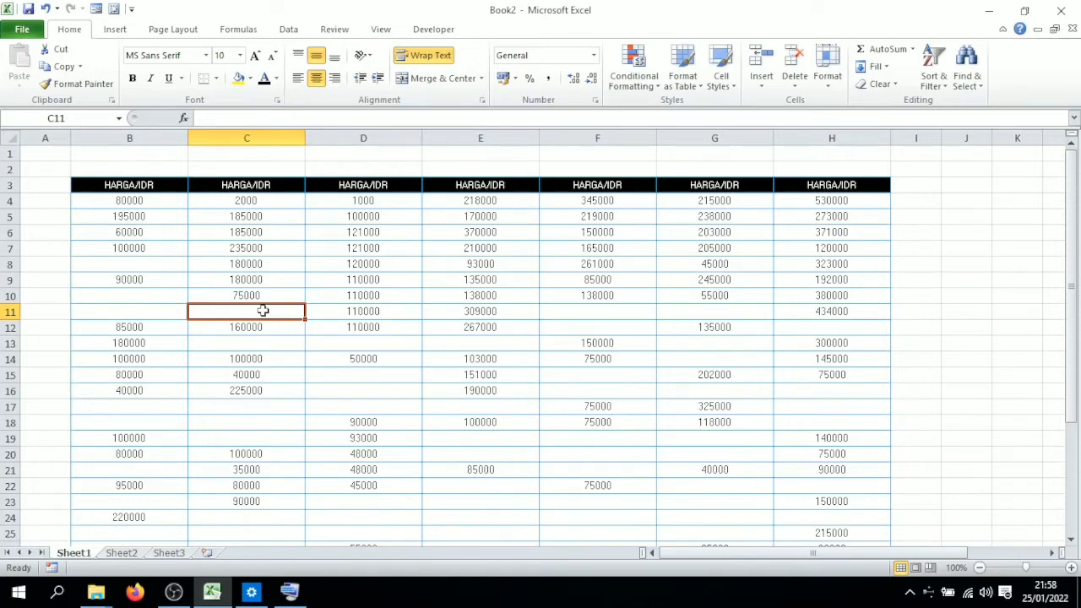
{"action": "left_click", "coordinate": [291, 590]}
{"action": "left_click", "coordinate": [281, 313]}
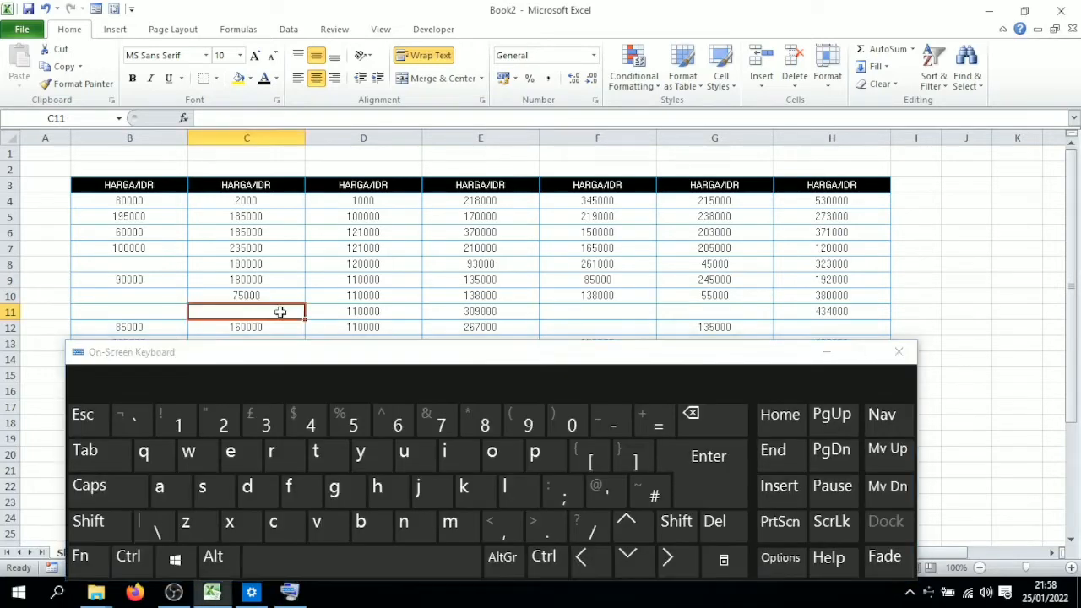
{"action": "left_click", "coordinate": [128, 555]}
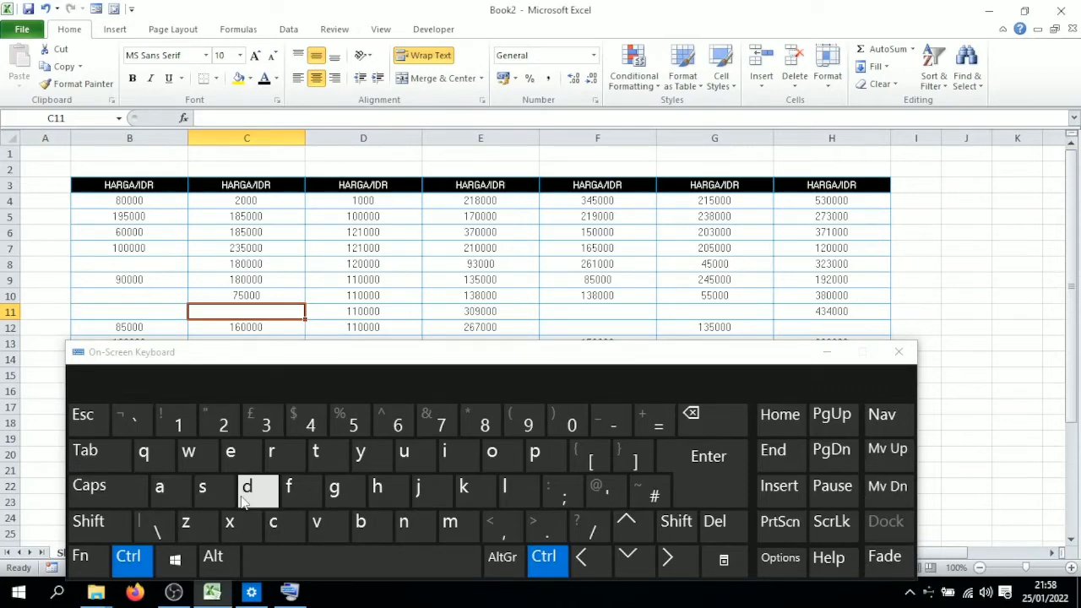
{"action": "left_click", "coordinate": [244, 496]}
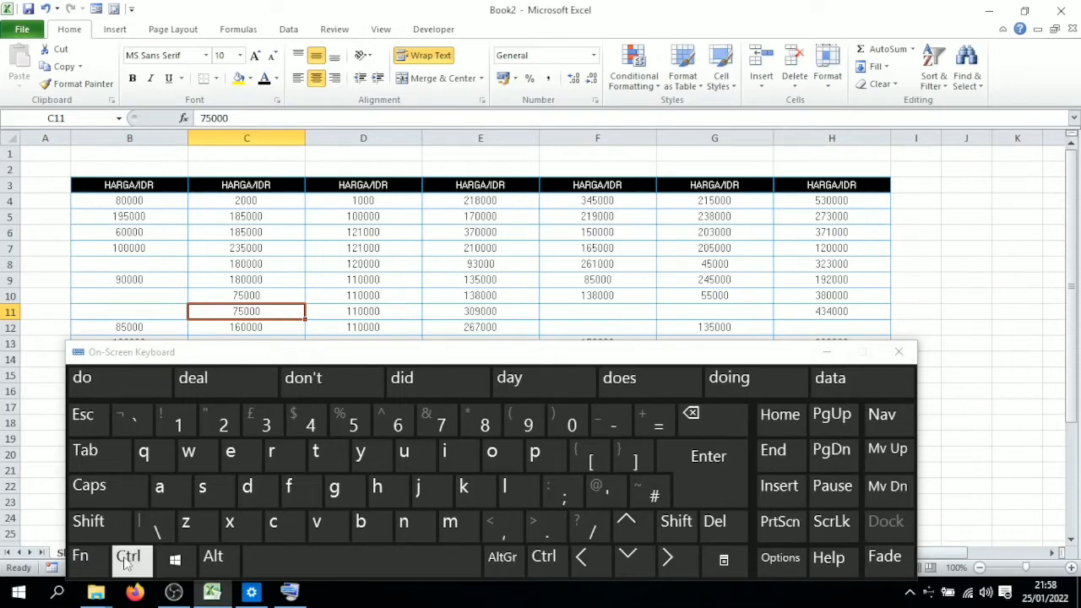
Step: Search the sheet for the next cell containing 138000, then close the Find dialog
{"action": "left_click", "coordinate": [127, 561]}
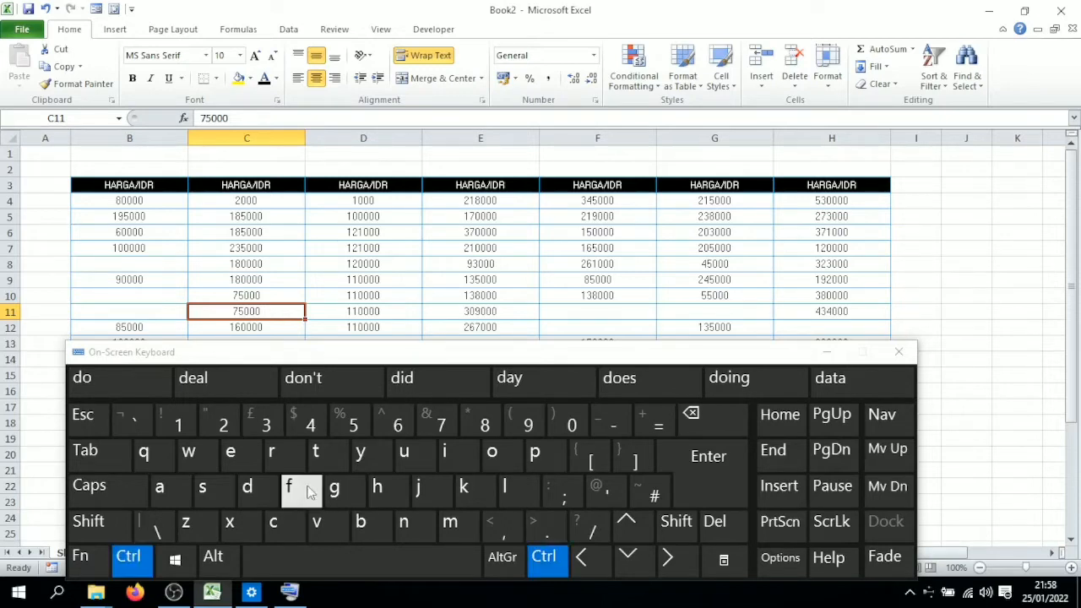
{"action": "left_click", "coordinate": [309, 493]}
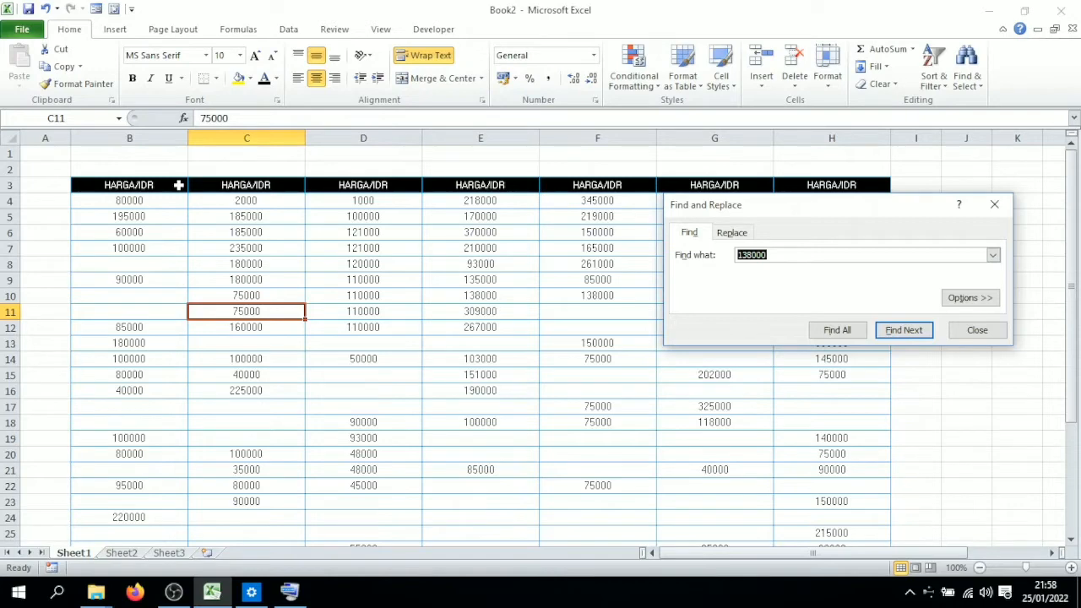
{"action": "left_click", "coordinate": [914, 389]}
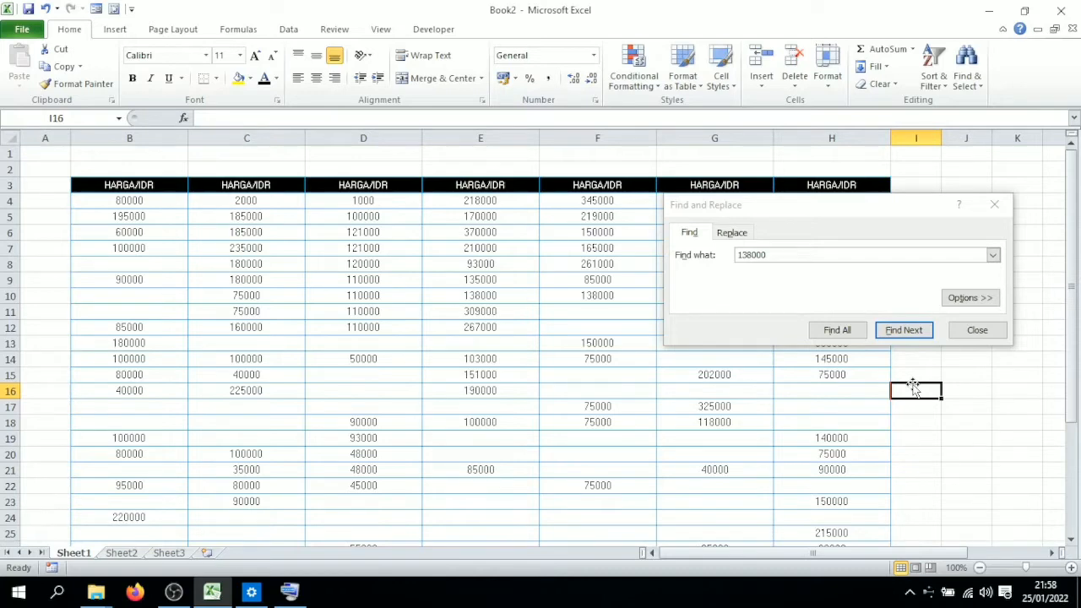
{"action": "left_click", "coordinate": [904, 329]}
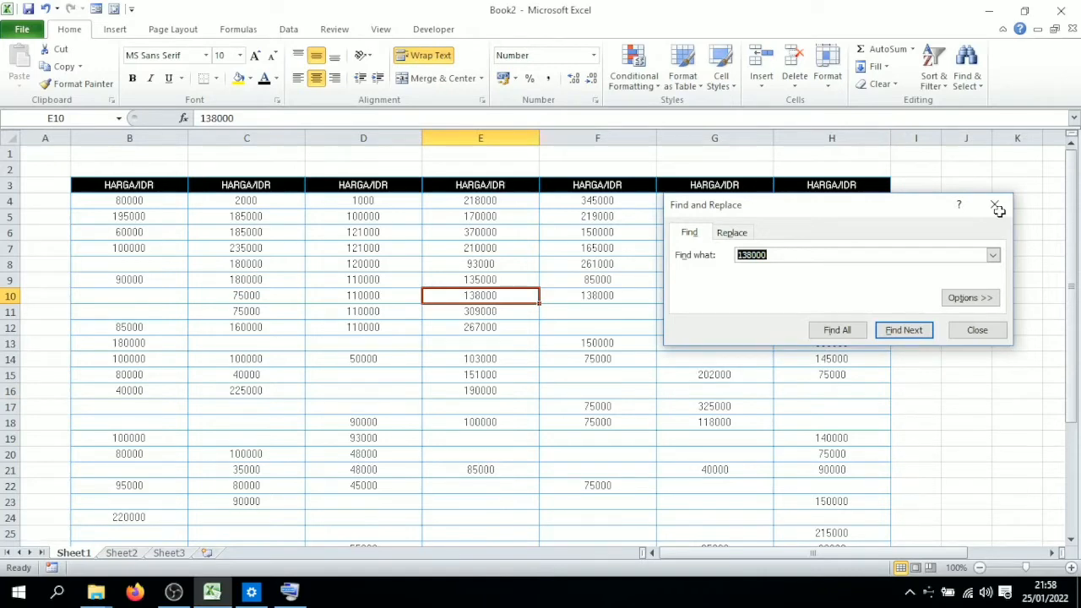
{"action": "left_click", "coordinate": [995, 206]}
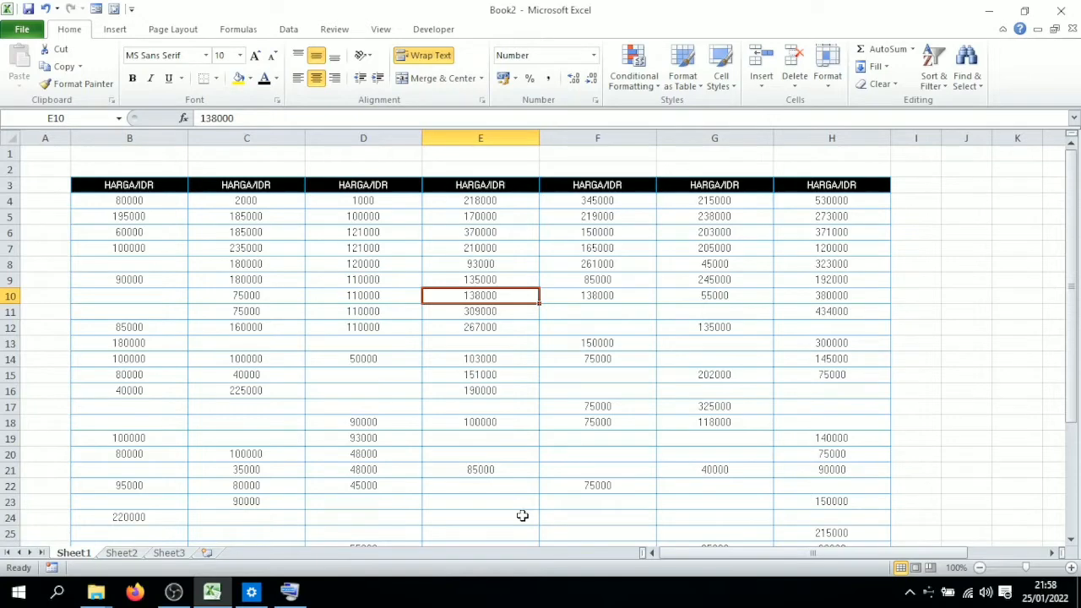
Step: Jump to cell E16 with Go To
{"action": "key", "text": "ctrl+g"}
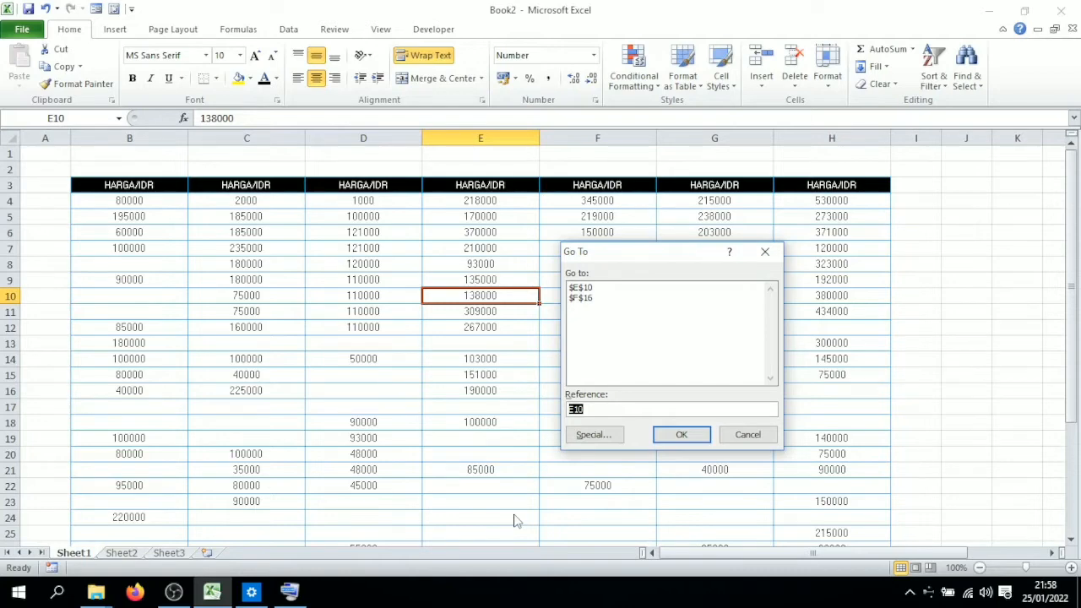
{"action": "type", "text": "e16"}
{"action": "left_click", "coordinate": [679, 430]}
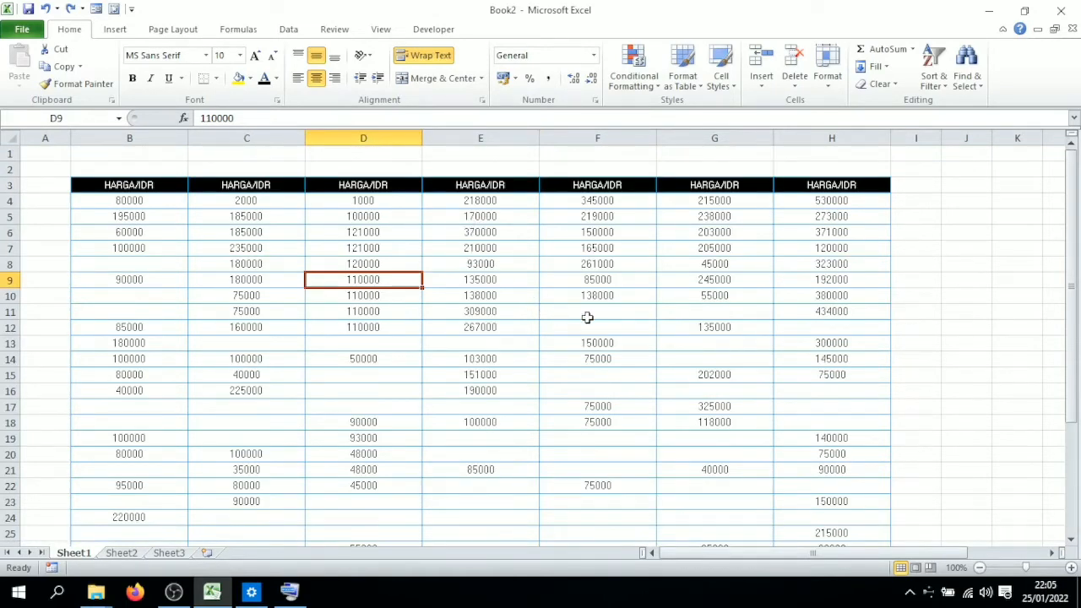
Step: Select the price values from B4 across to column H and narrow the selection to the blank cells only
{"action": "scroll", "coordinate": [587, 316], "scroll_direction": "down", "scroll_amount": 1}
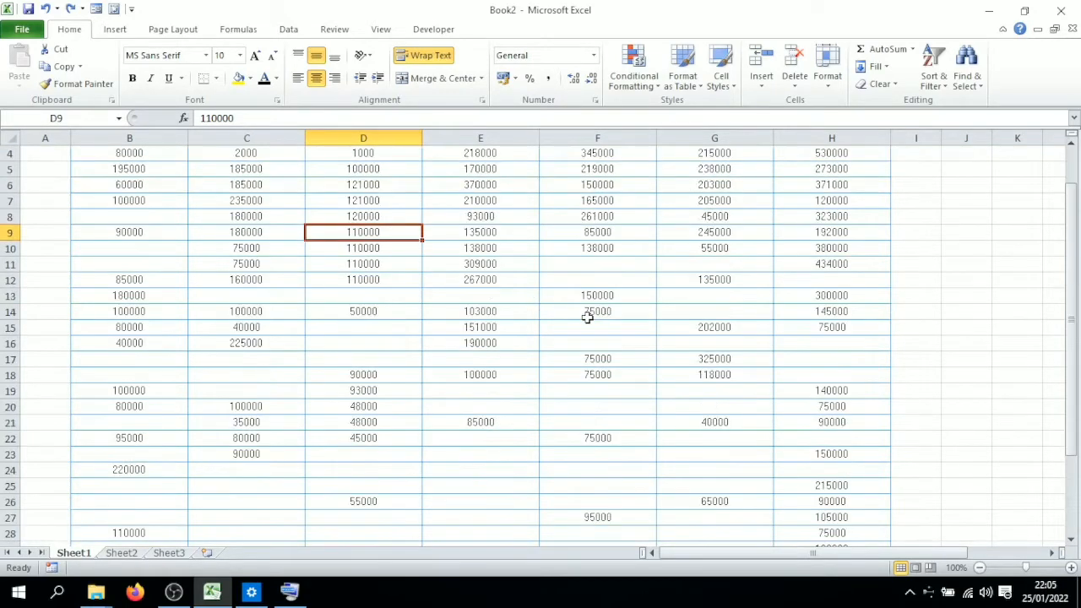
{"action": "scroll", "coordinate": [208, 210], "scroll_direction": "up", "scroll_amount": 1}
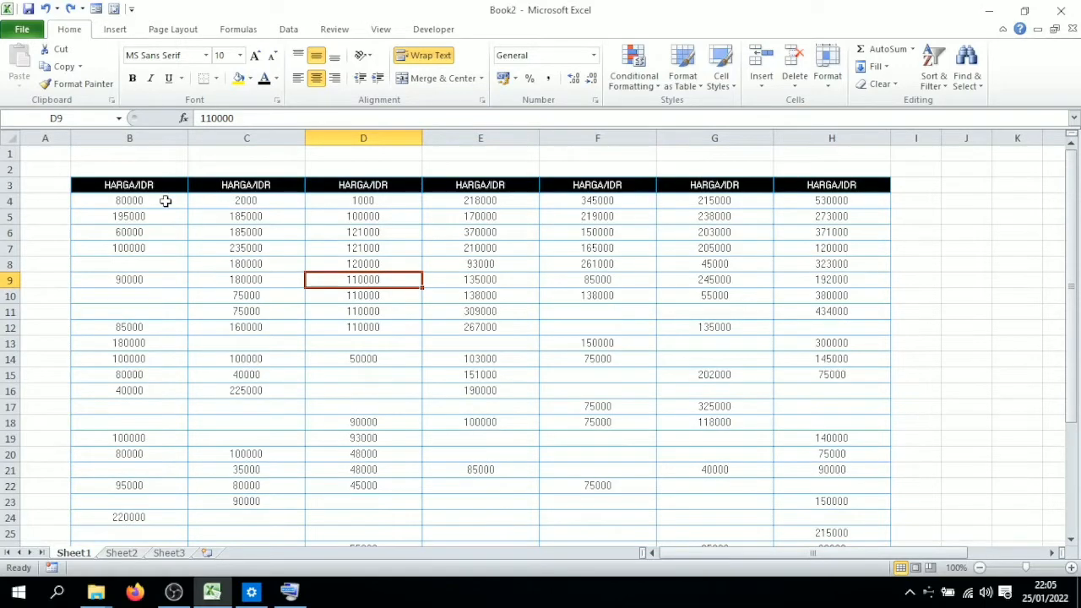
{"action": "left_click_drag", "start_coordinate": [165, 201], "coordinate": [850, 484]}
{"action": "scroll", "coordinate": [451, 406], "scroll_direction": "up", "scroll_amount": 3}
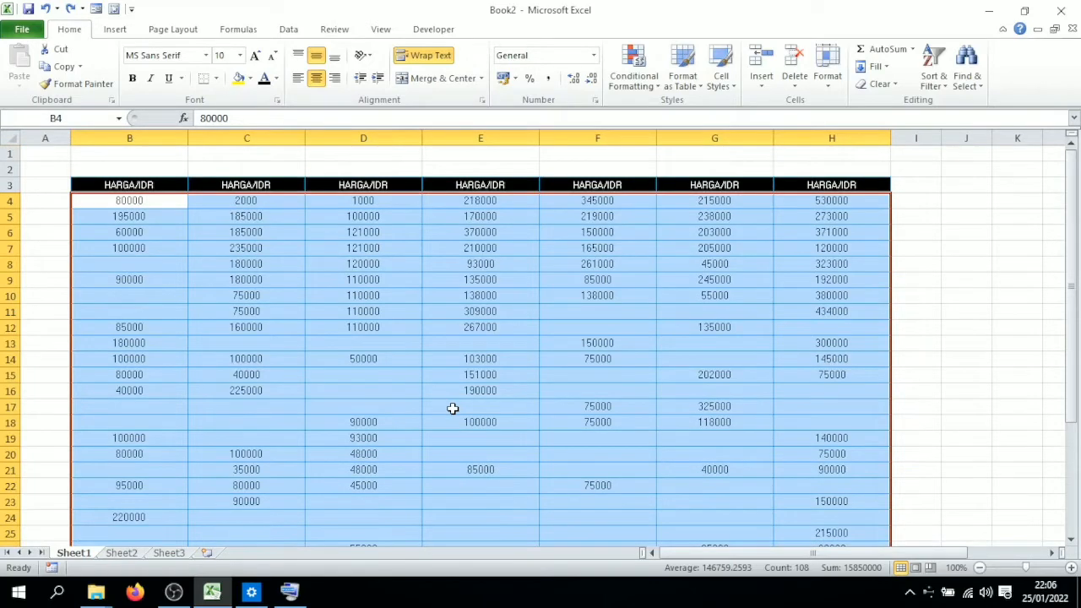
{"action": "key", "text": "ctrl+g"}
{"action": "left_click", "coordinate": [592, 435]}
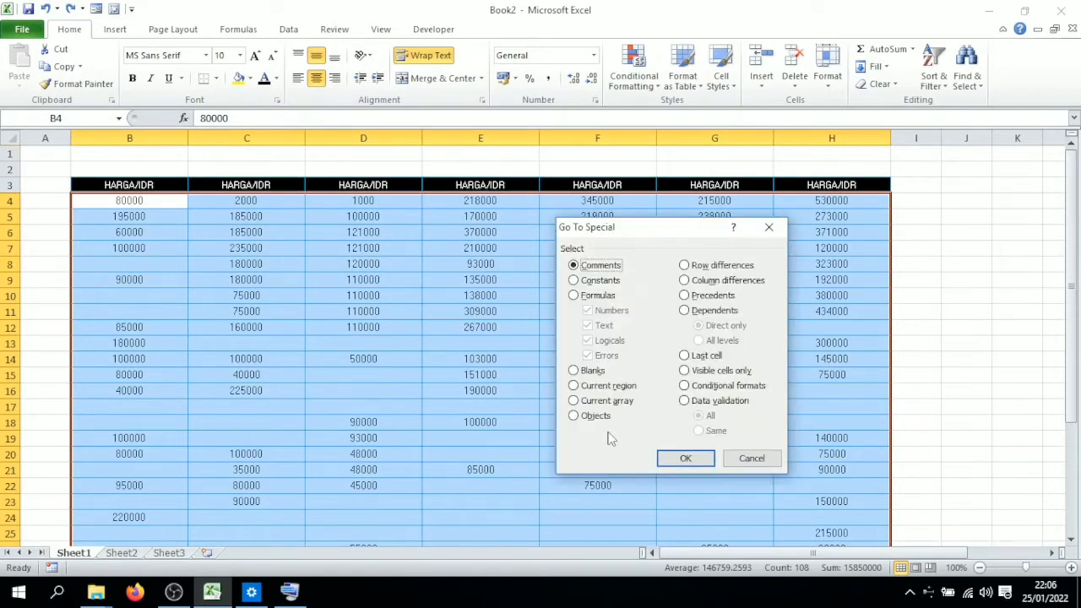
{"action": "key", "text": "alt+k"}
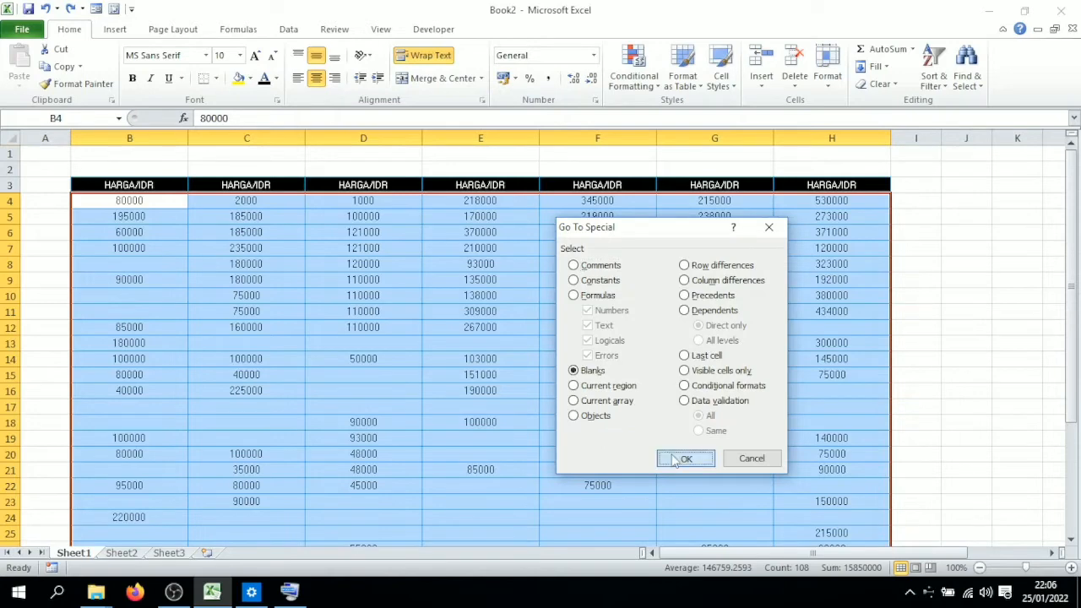
{"action": "left_click", "coordinate": [670, 456]}
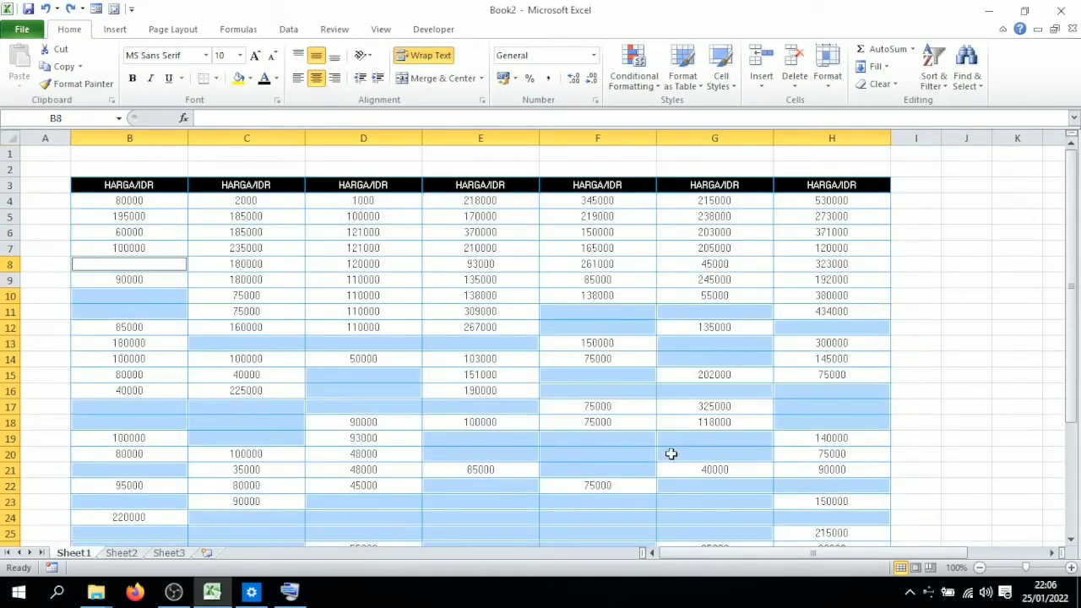
Step: Undo the yellow fill applied to the blank cells
{"action": "scroll", "coordinate": [670, 453], "scroll_direction": "down", "scroll_amount": 3}
{"action": "left_click", "coordinate": [494, 289]}
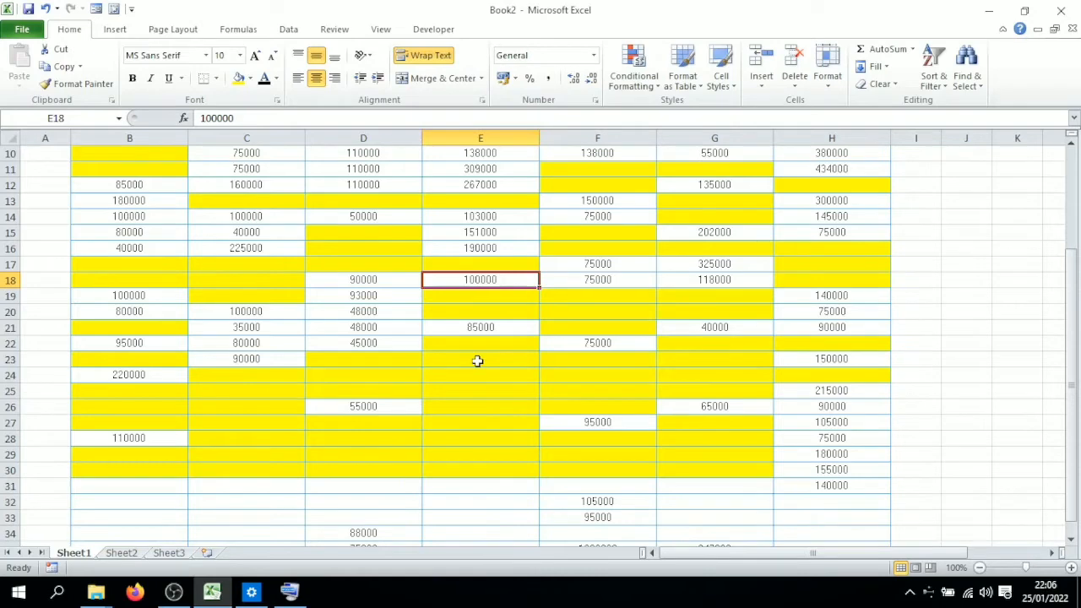
{"action": "scroll", "coordinate": [477, 360], "scroll_direction": "up", "scroll_amount": 3}
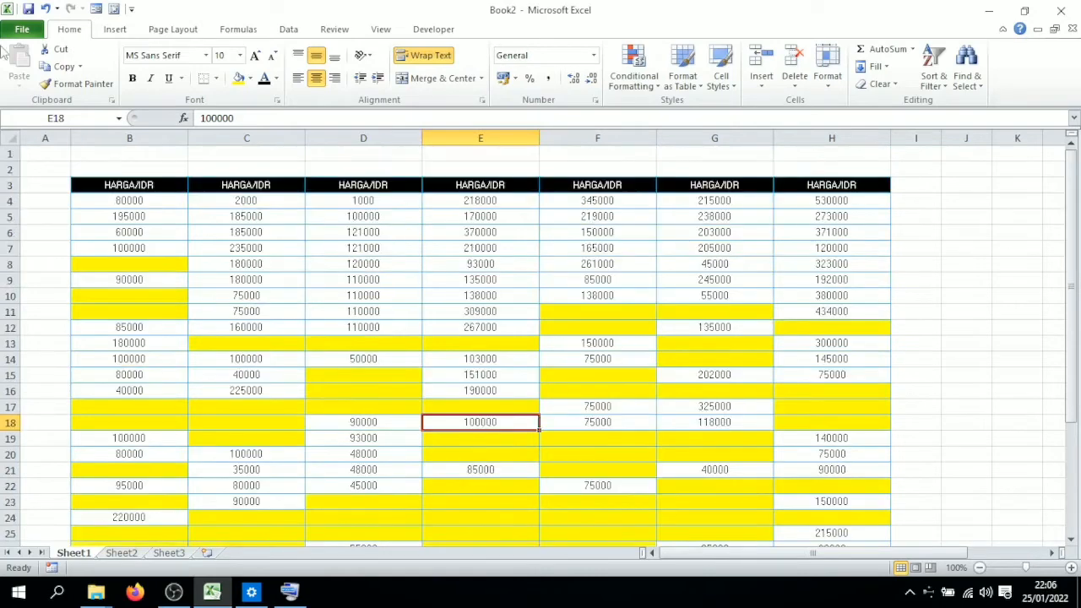
{"action": "left_click", "coordinate": [45, 9]}
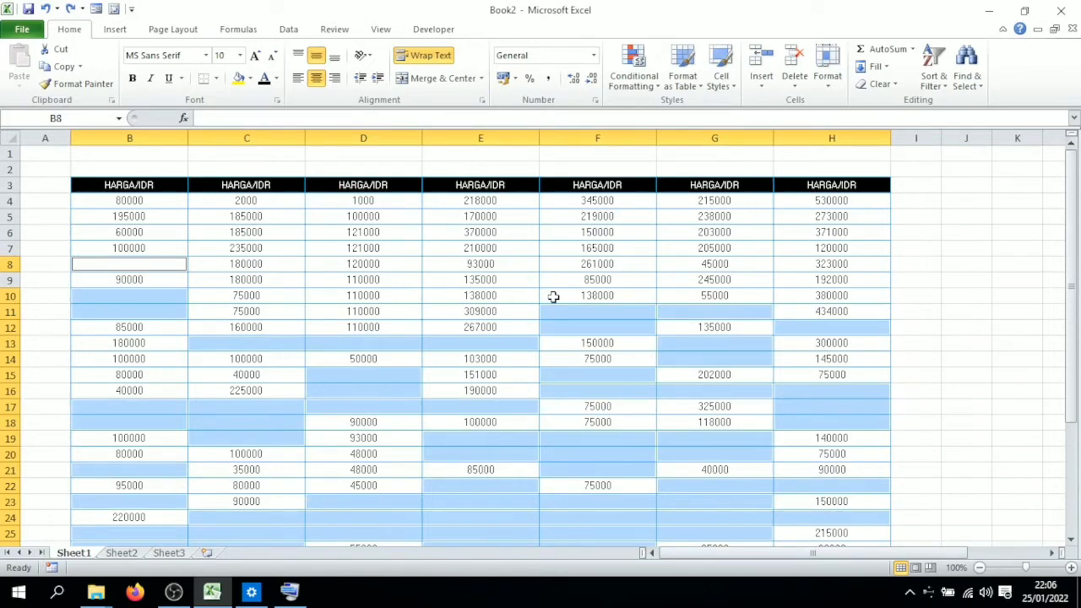
Step: Replace all occurrences of 138000 with 10000 and close the Find and Replace dialog
{"action": "left_click", "coordinate": [553, 296]}
{"action": "key", "text": "ctrl+h"}
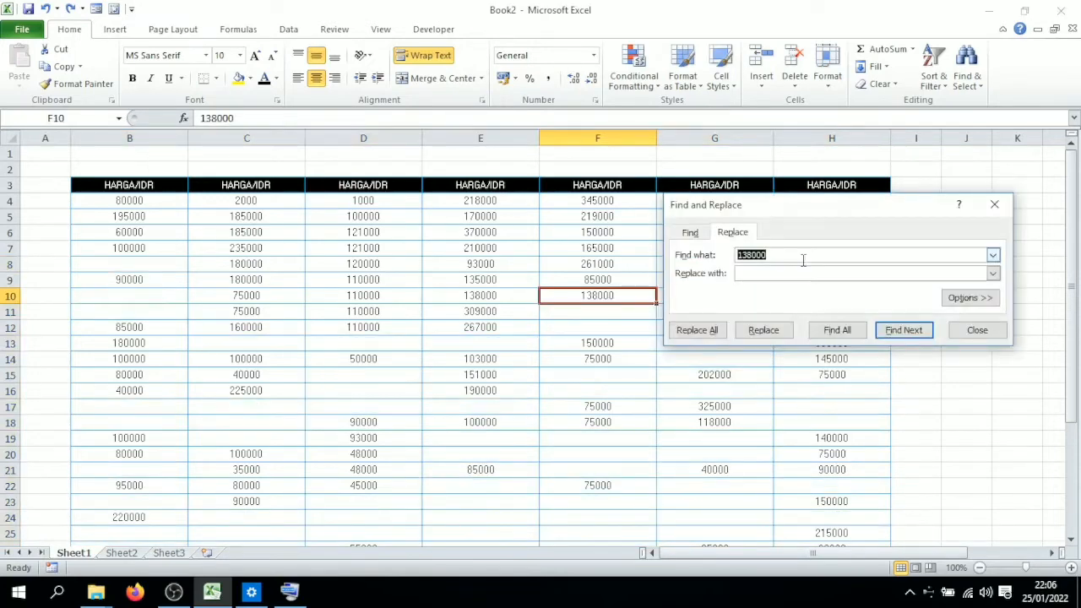
{"action": "left_click", "coordinate": [803, 259]}
{"action": "left_click", "coordinate": [796, 273]}
{"action": "type", "text": "10000"}
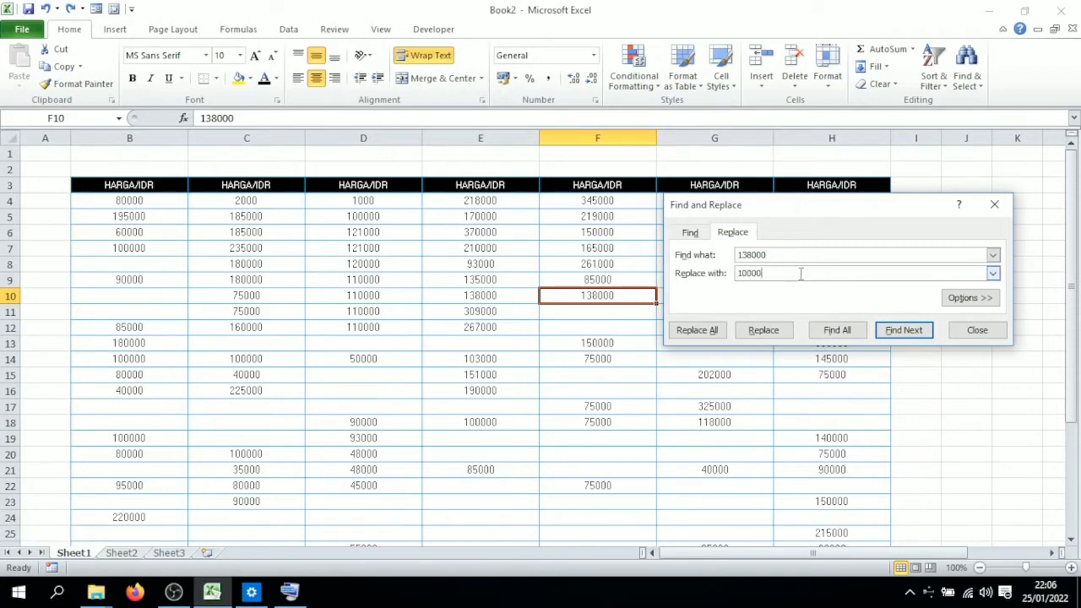
{"action": "left_click", "coordinate": [707, 336]}
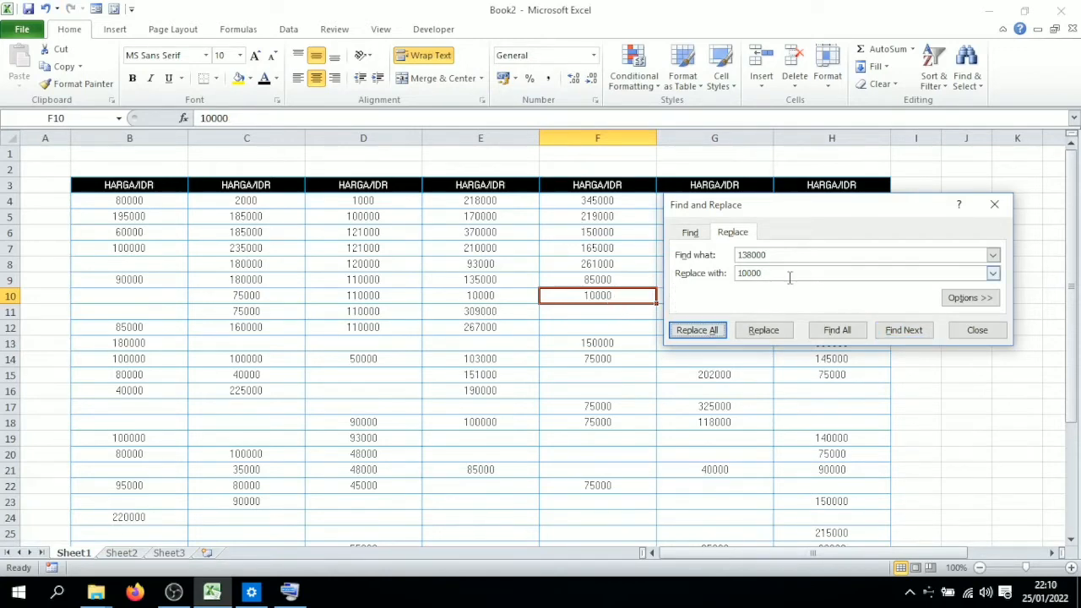
{"action": "left_click", "coordinate": [991, 206]}
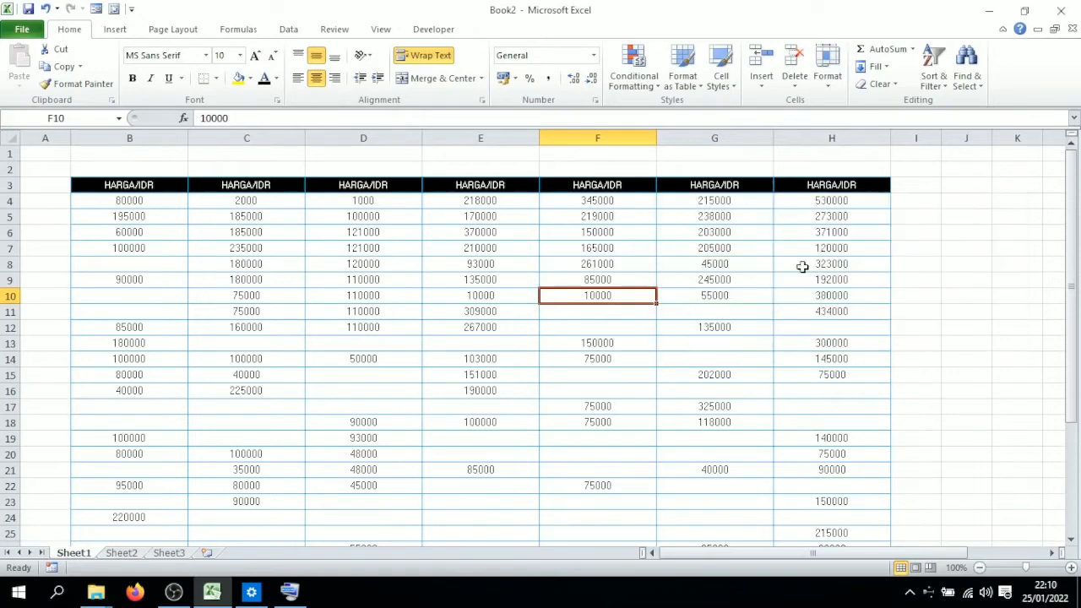
Step: Italicize the range B4:H9
{"action": "left_click", "coordinate": [903, 279]}
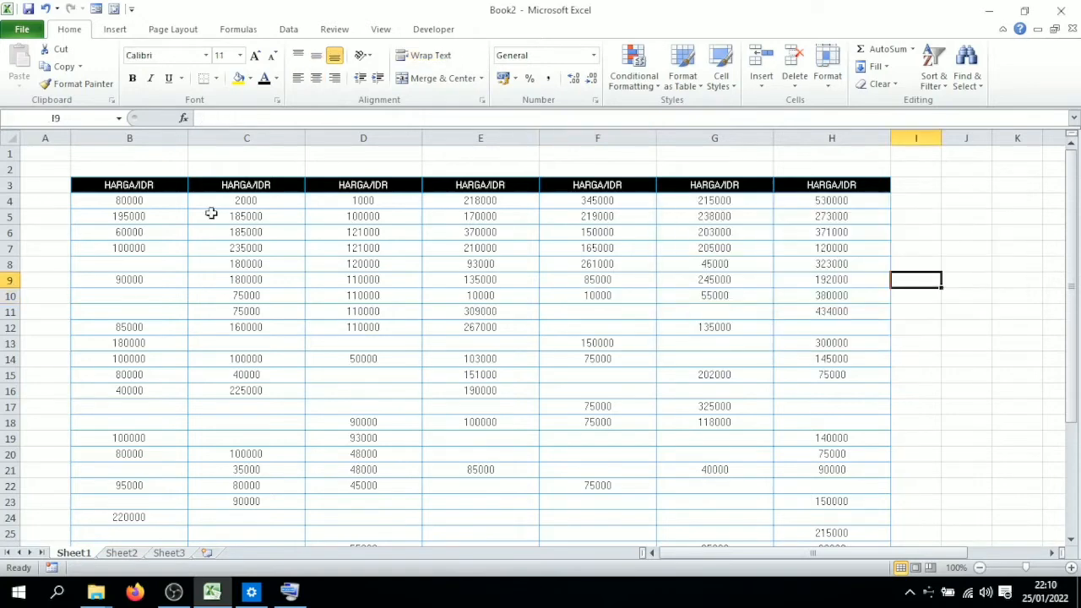
{"action": "left_click", "coordinate": [173, 203]}
{"action": "left_click_drag", "start_coordinate": [173, 203], "coordinate": [832, 279]}
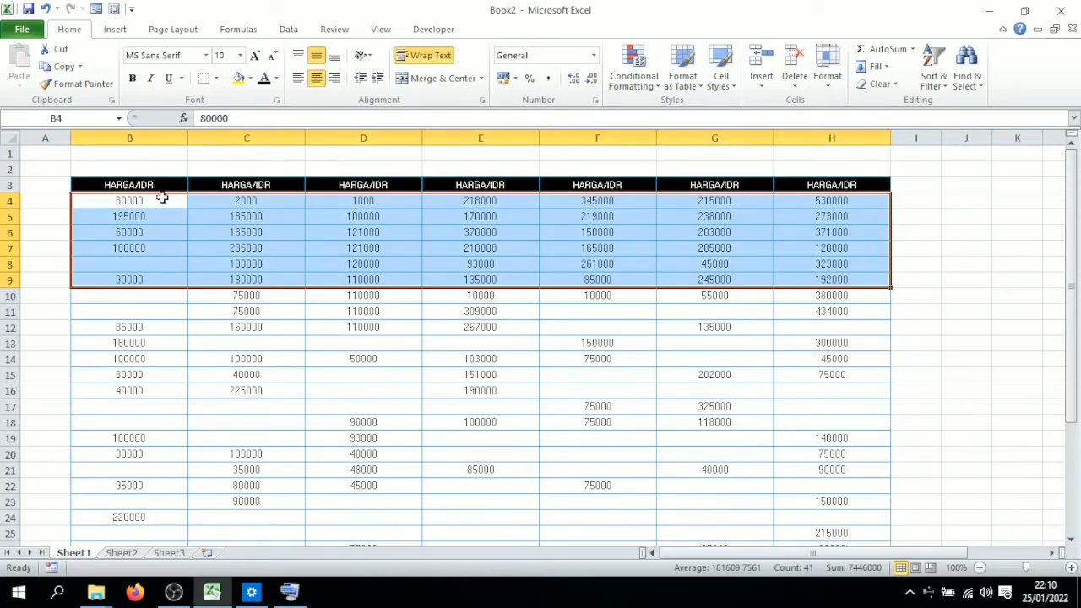
{"action": "key", "text": "ctrl+i"}
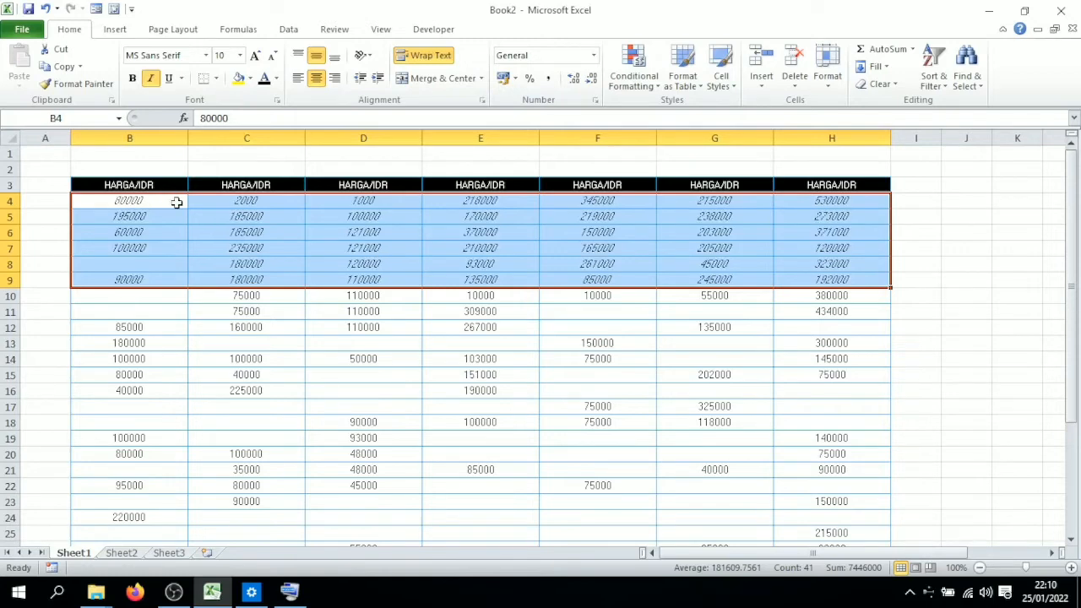
Step: Undo the italic formatting on the range
{"action": "left_click_drag", "start_coordinate": [176, 202], "coordinate": [770, 254]}
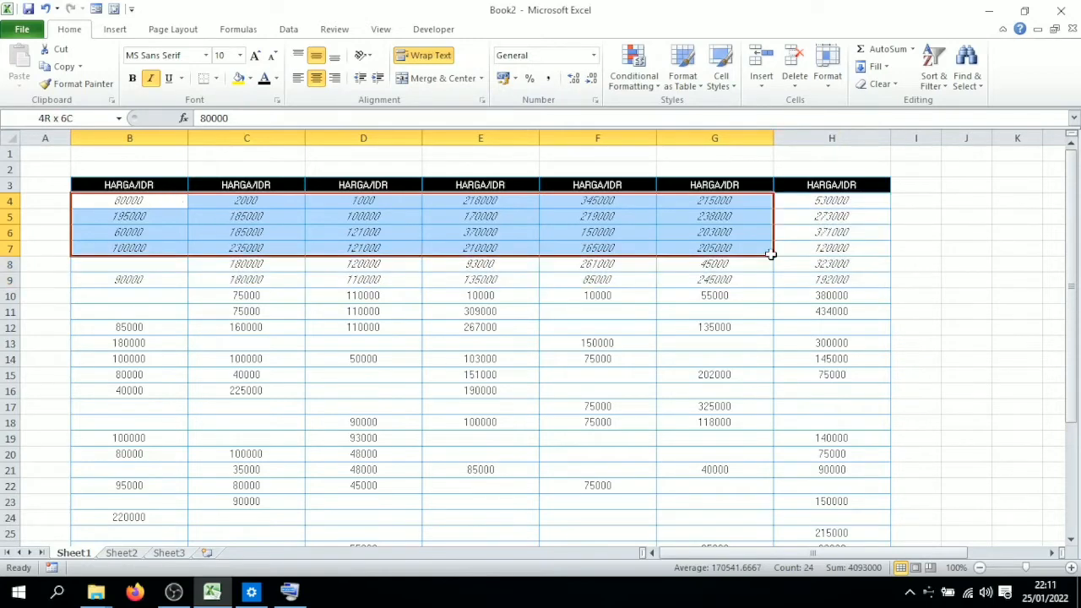
{"action": "key", "text": "ctrl+z"}
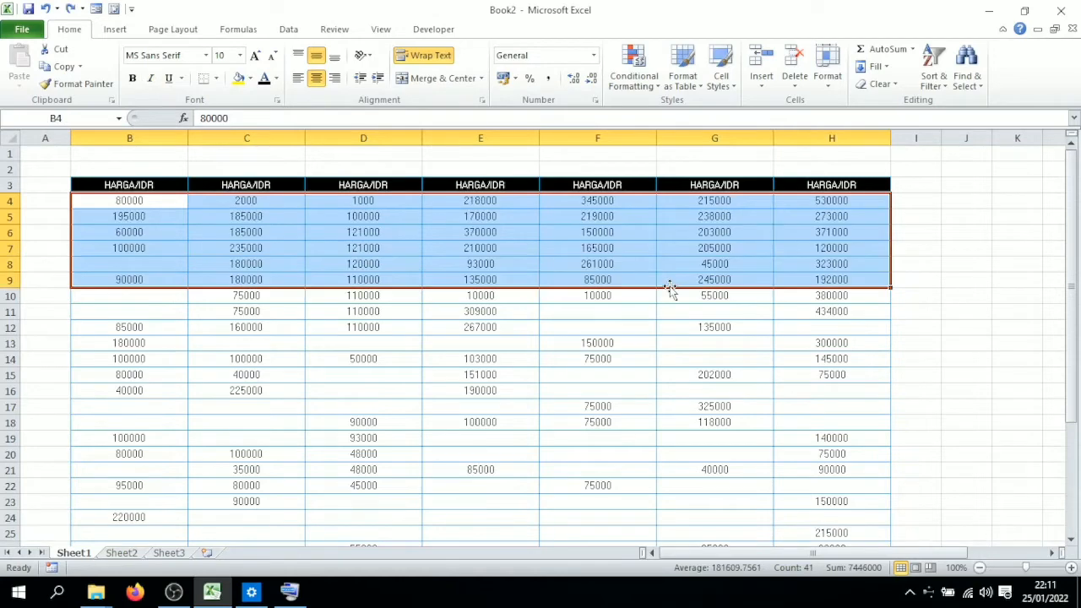
Step: Open the Insert Hyperlink dialog for cell F11, then cancel it
{"action": "left_click", "coordinate": [631, 310]}
{"action": "left_click", "coordinate": [289, 592]}
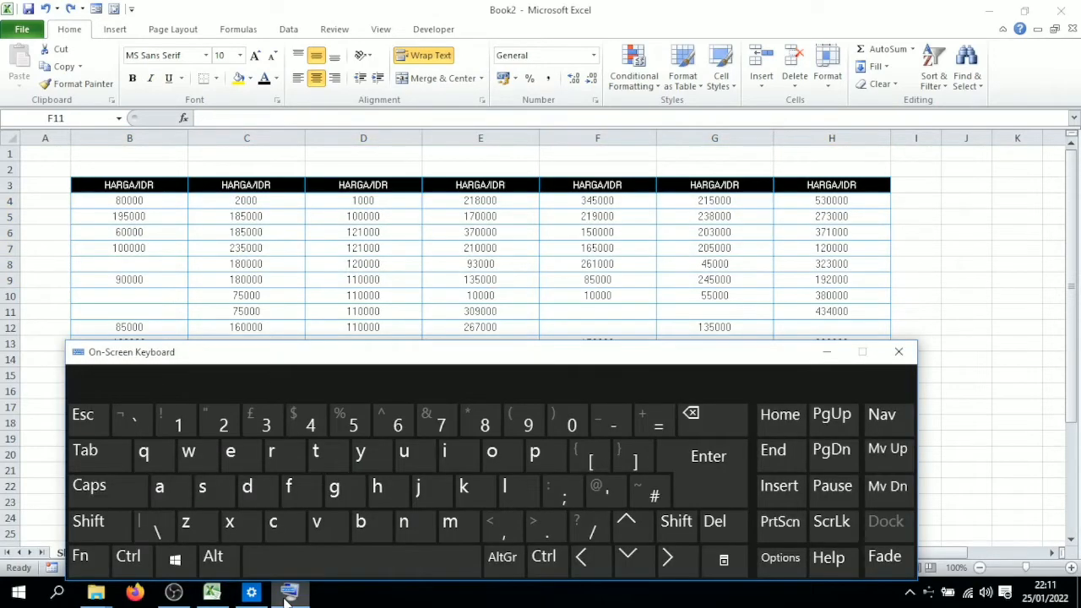
{"action": "left_click", "coordinate": [128, 555]}
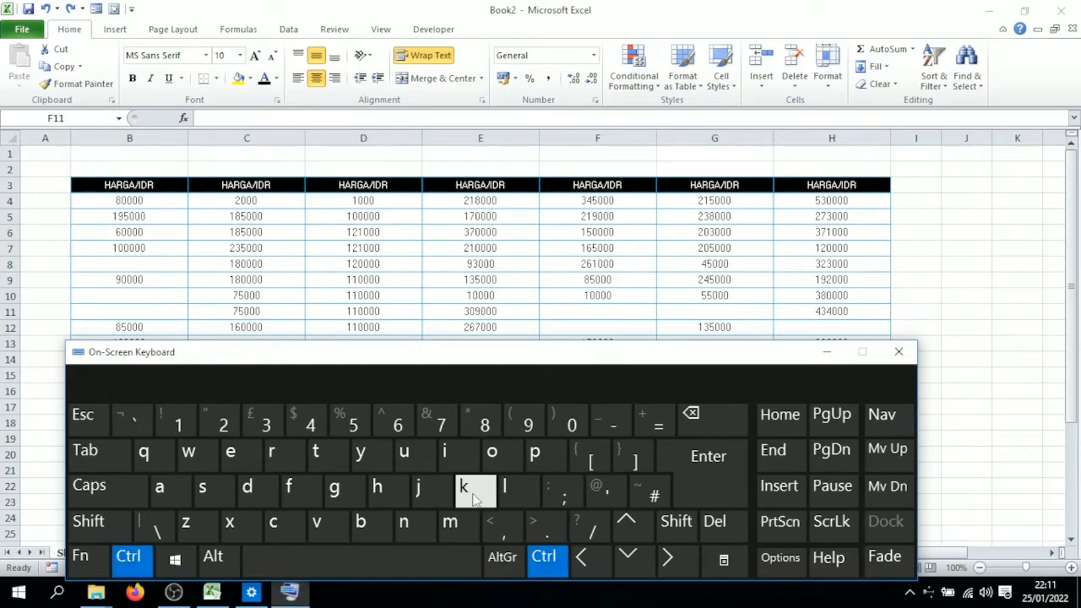
{"action": "left_click", "coordinate": [623, 310]}
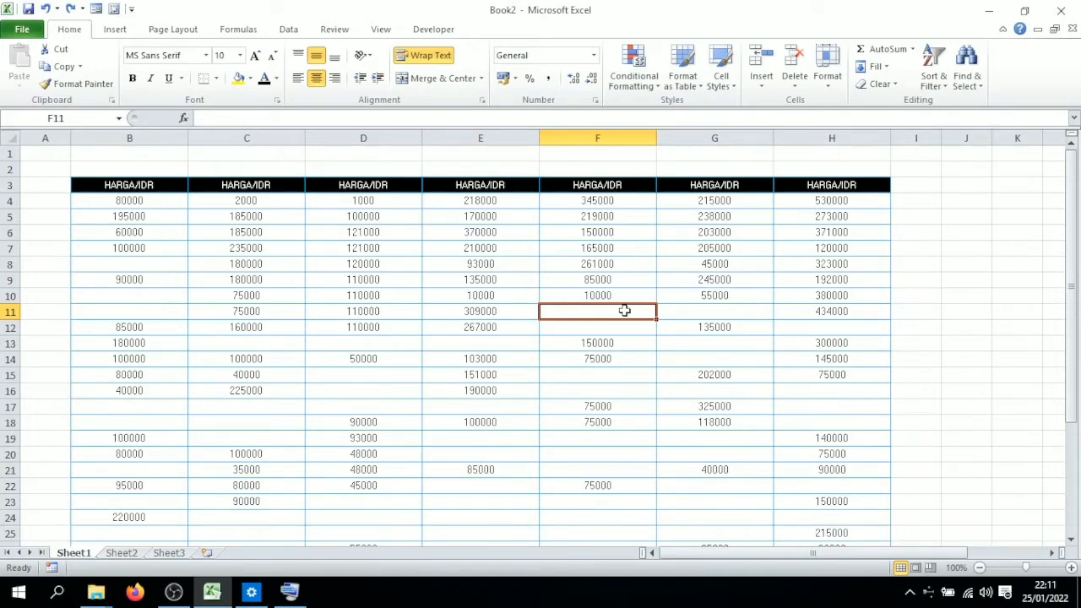
{"action": "key", "text": "ctrl+k"}
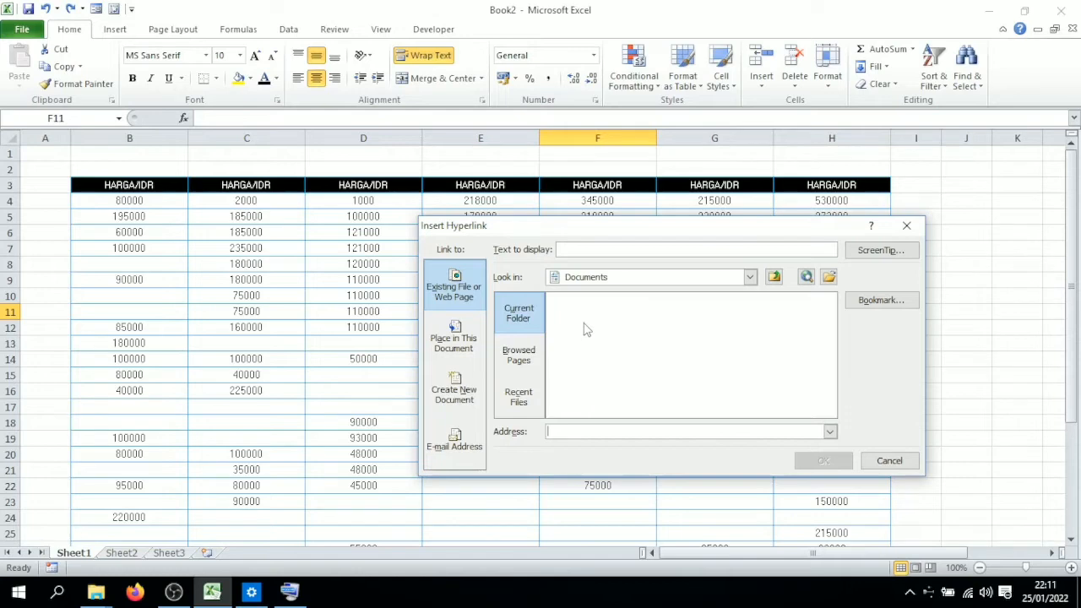
{"action": "key", "text": "Escape"}
Step: Create a table without headers from the empty range B37:H37, then undo the table creation
{"action": "left_click", "coordinate": [923, 309]}
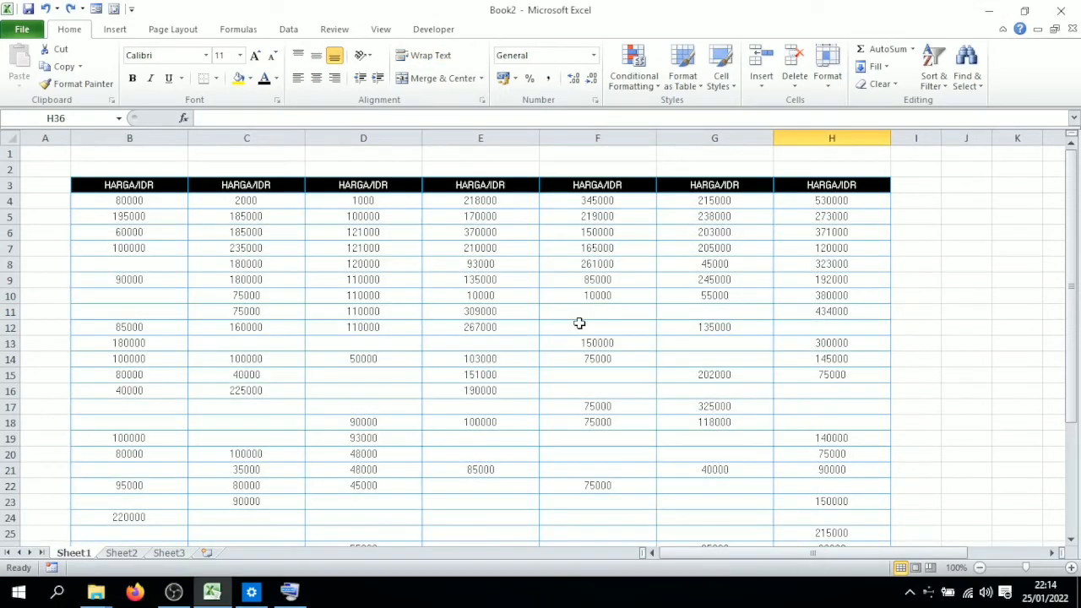
{"action": "scroll", "coordinate": [579, 323], "scroll_direction": "down", "scroll_amount": 7}
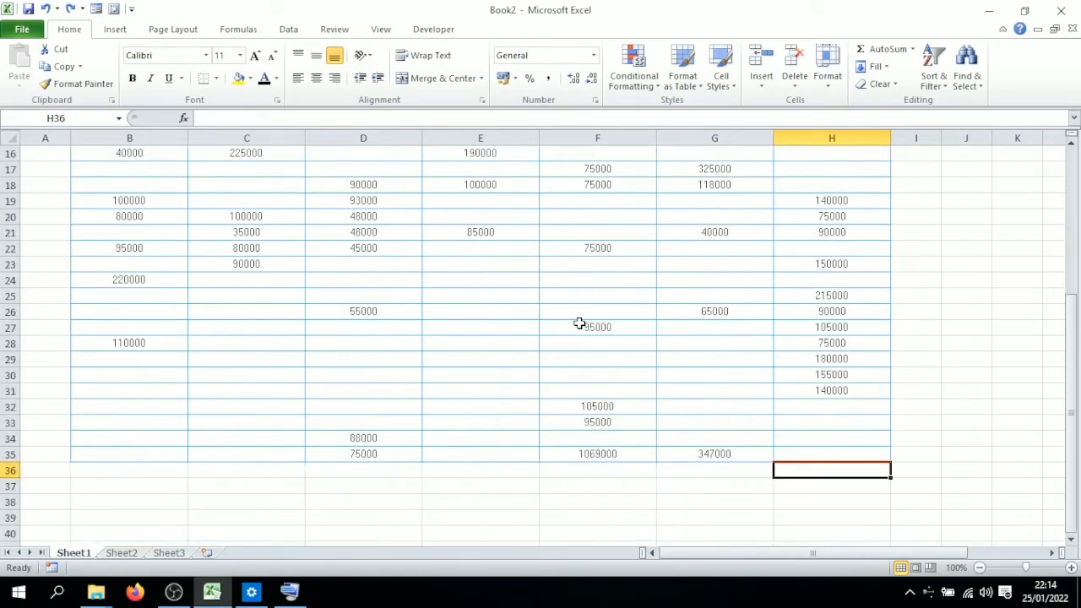
{"action": "left_click_drag", "start_coordinate": [126, 391], "coordinate": [890, 392]}
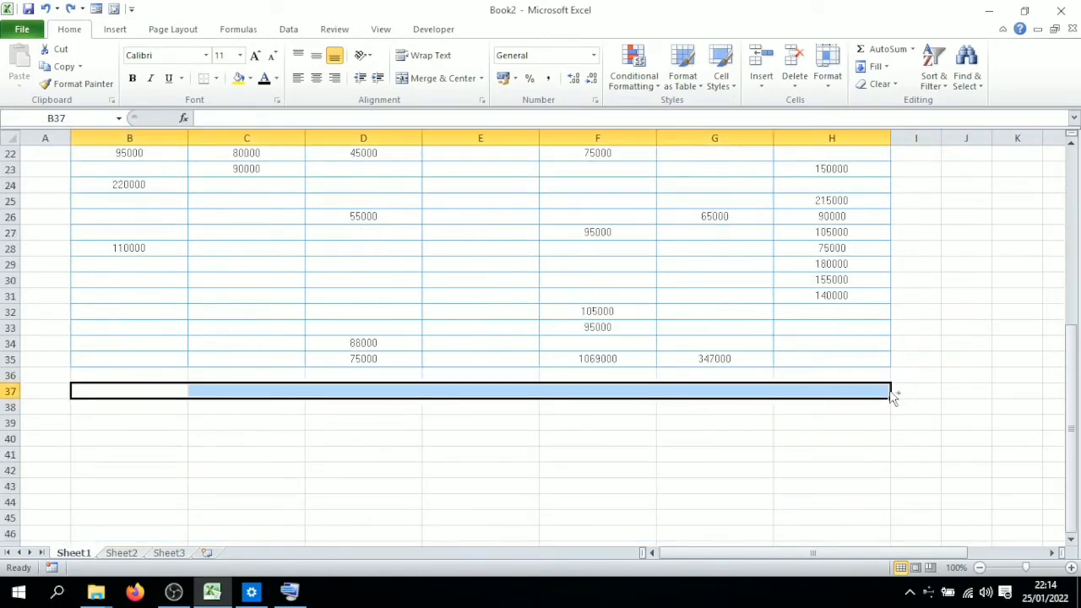
{"action": "key", "text": "ctrl+t"}
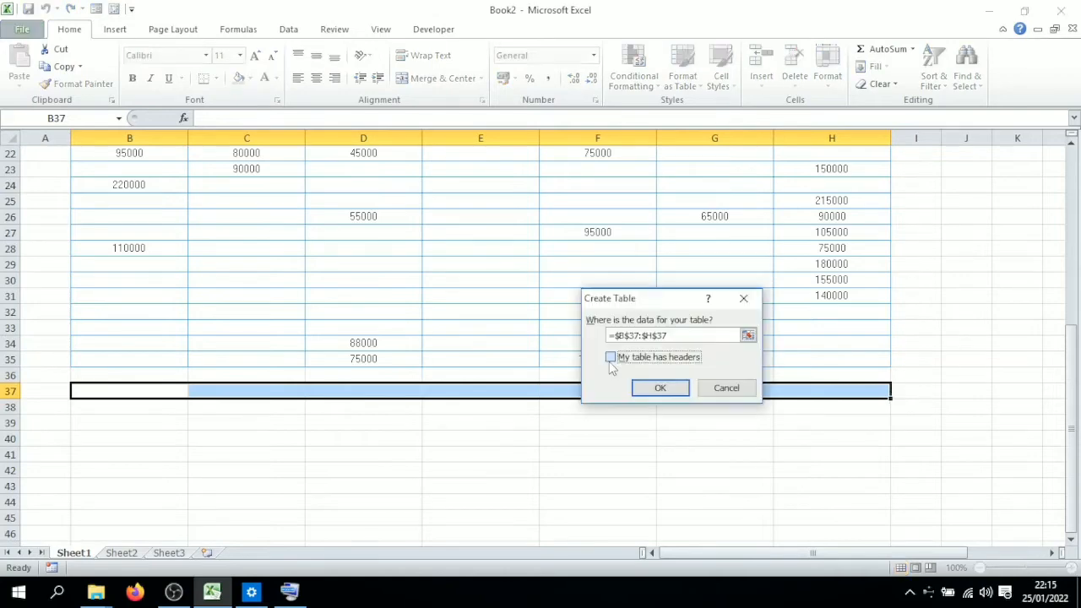
{"action": "left_click", "coordinate": [660, 388]}
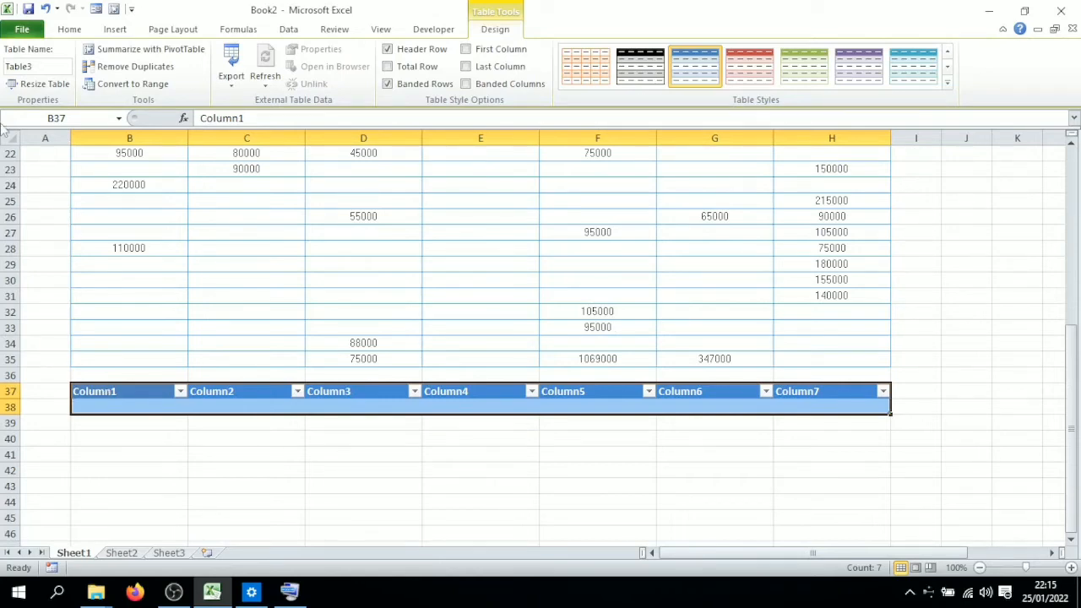
{"action": "key", "text": "ctrl+z"}
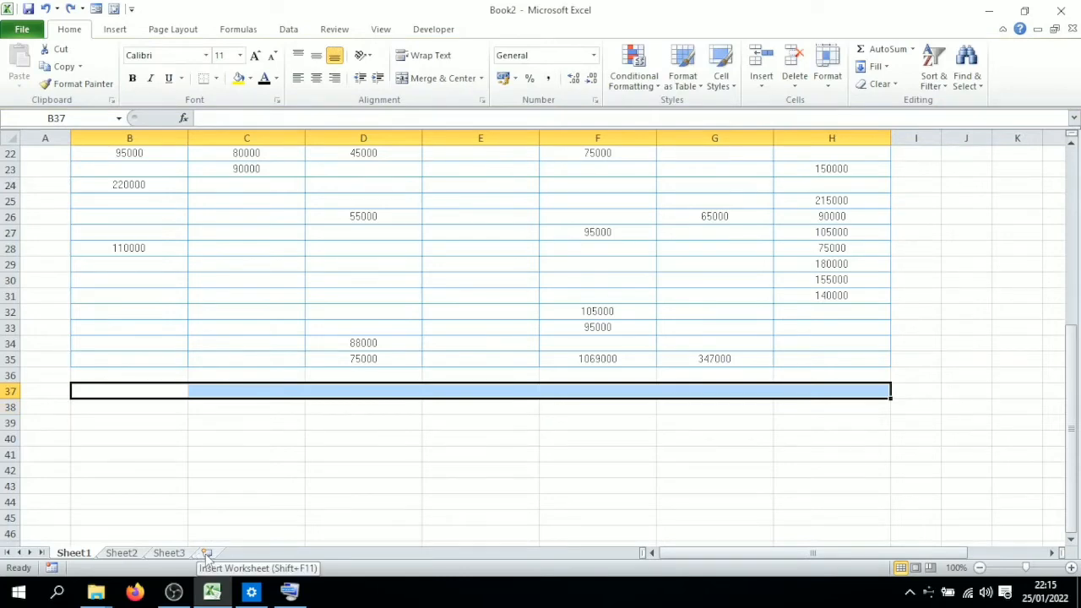
Step: Select cell D12 and create a new blank workbook
{"action": "left_click", "coordinate": [600, 483]}
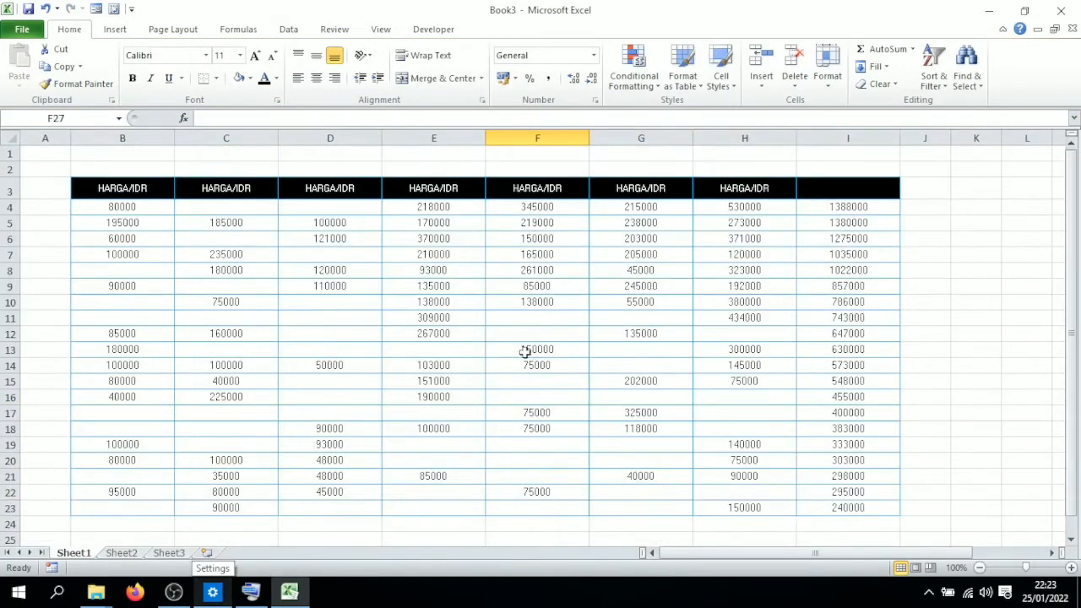
{"action": "scroll", "coordinate": [524, 352], "scroll_direction": "down", "scroll_amount": 1}
{"action": "left_click", "coordinate": [295, 491]}
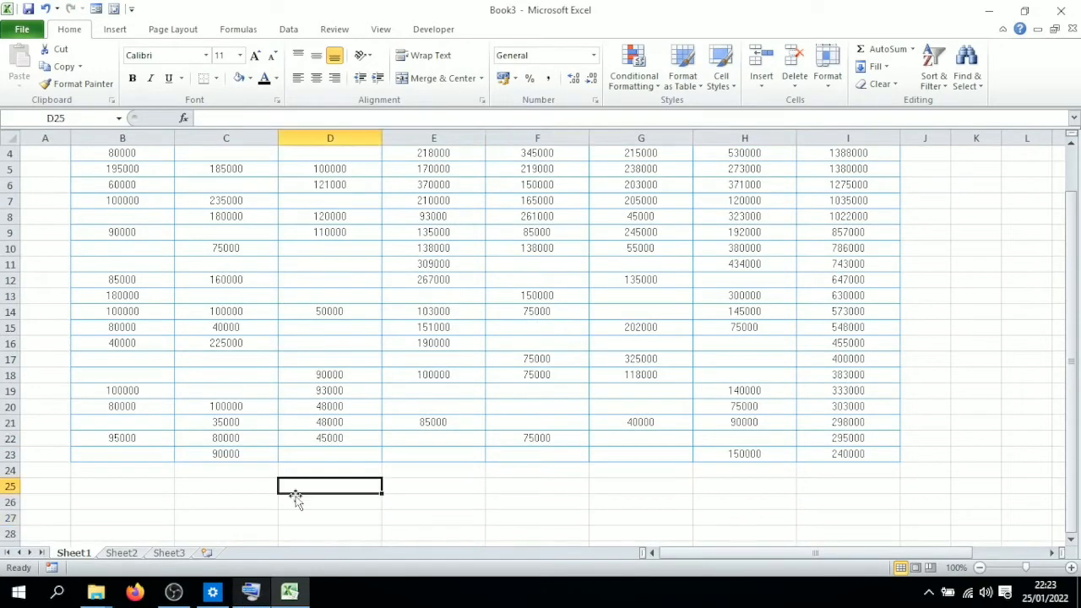
{"action": "left_click", "coordinate": [252, 584]}
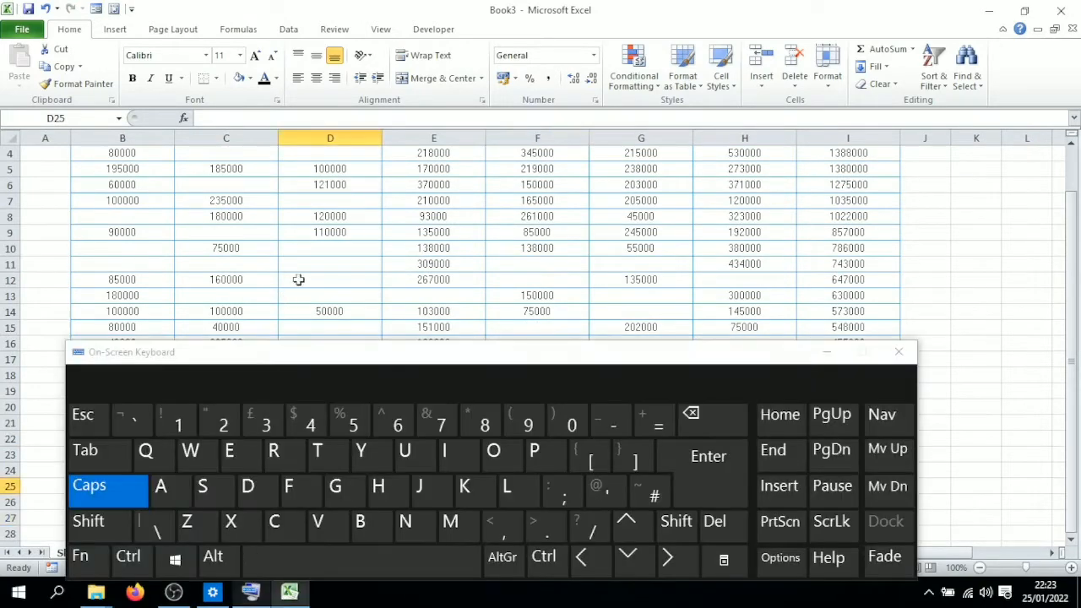
{"action": "left_click", "coordinate": [298, 280]}
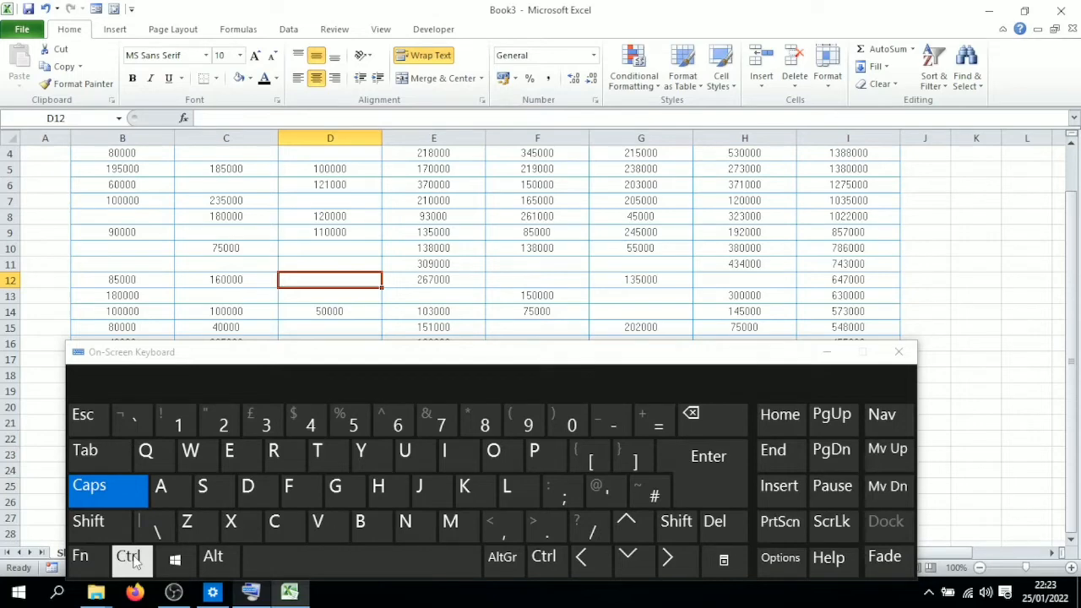
{"action": "left_click", "coordinate": [131, 557]}
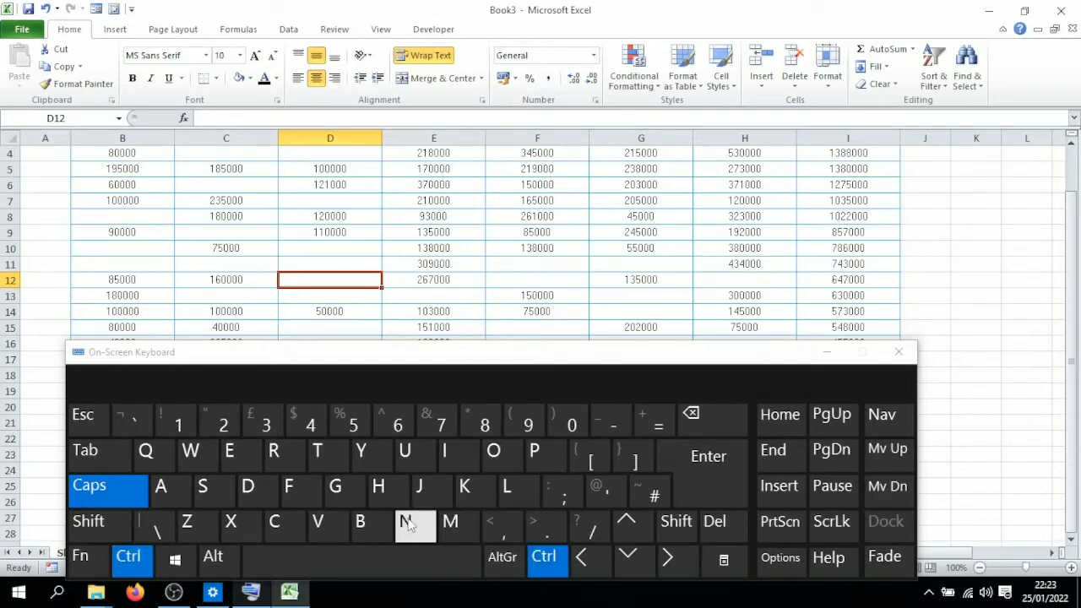
{"action": "left_click", "coordinate": [408, 524]}
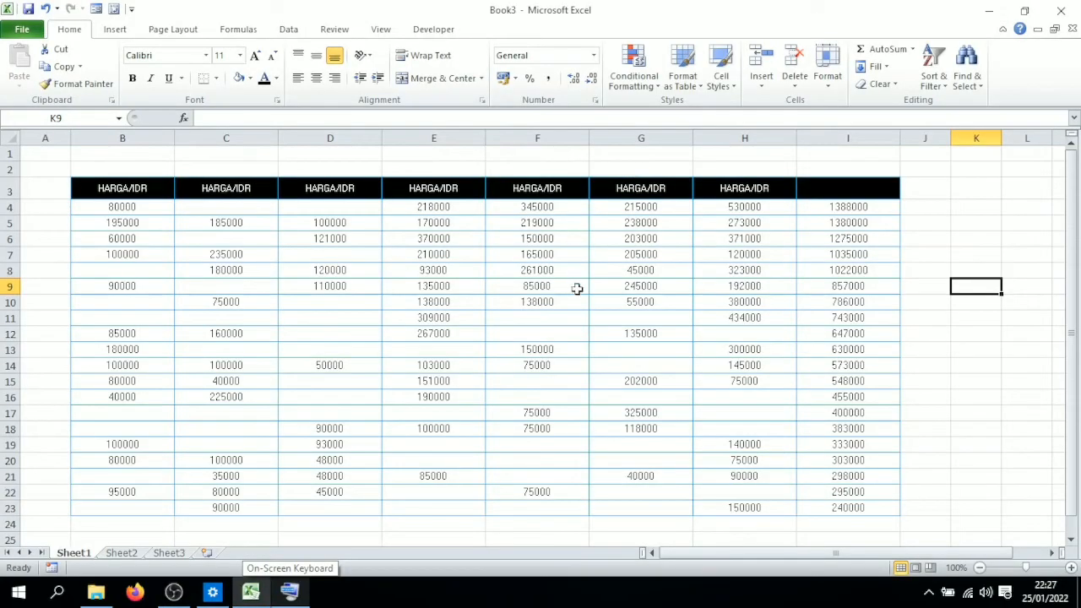
Step: Open the Open file dialog from cell K9, then dismiss it
{"action": "left_click", "coordinate": [287, 594]}
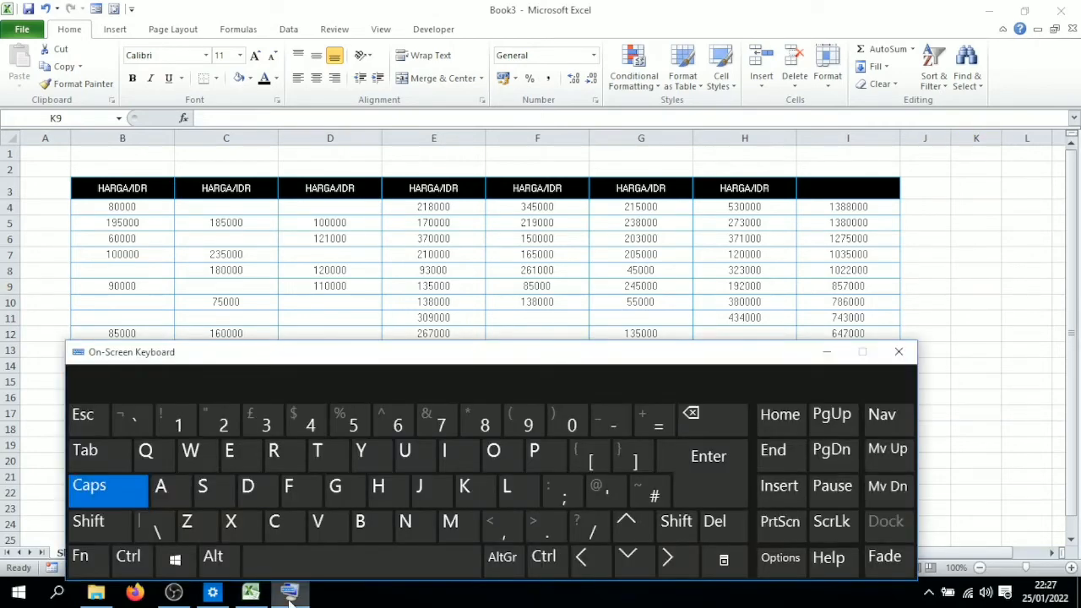
{"action": "left_click", "coordinate": [954, 284]}
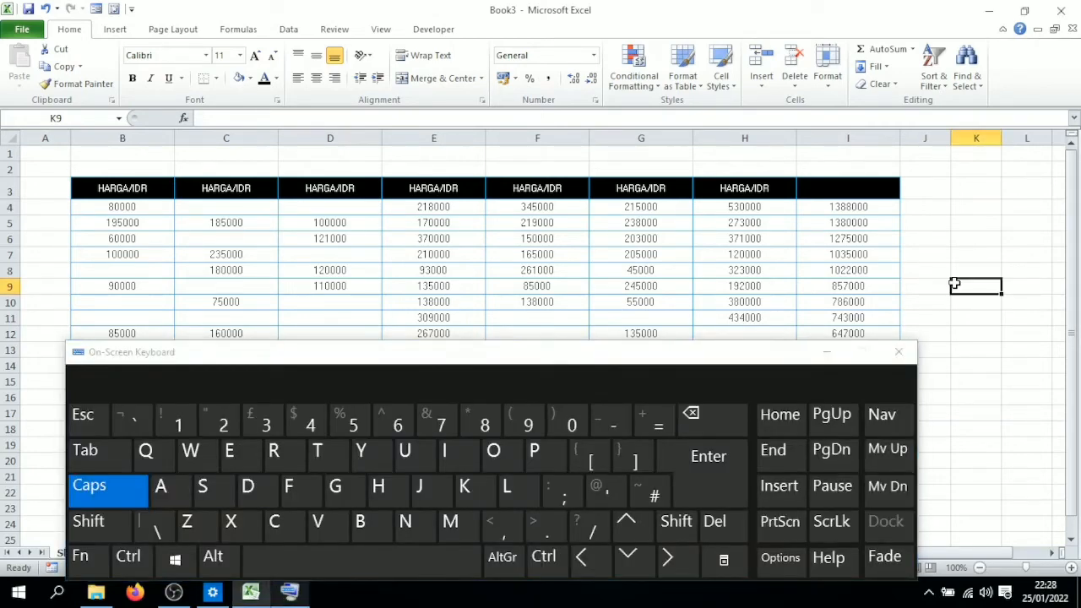
{"action": "left_click", "coordinate": [128, 556]}
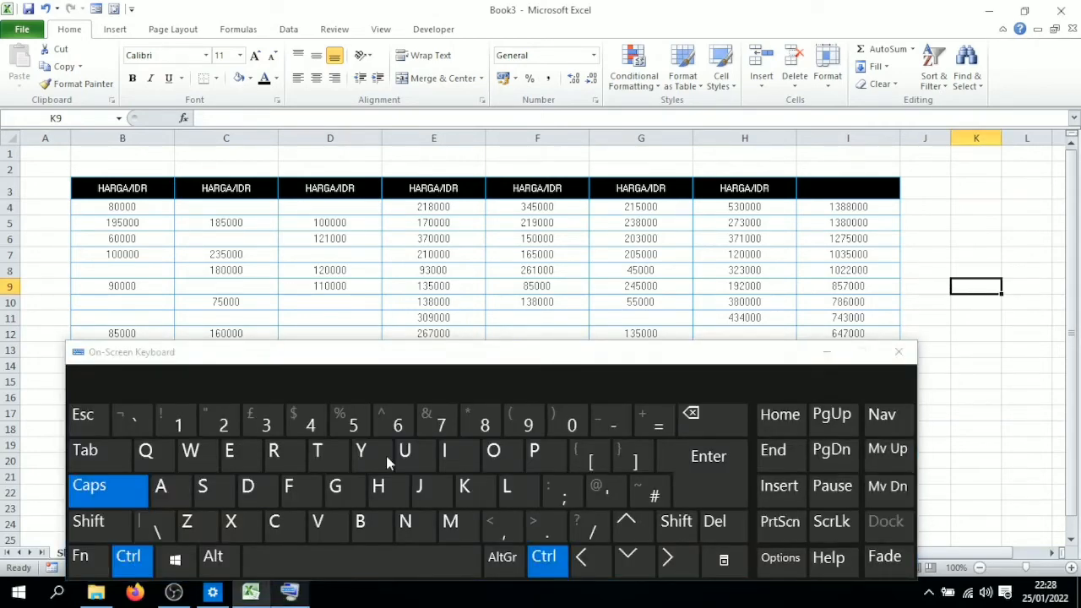
{"action": "left_click", "coordinate": [495, 456]}
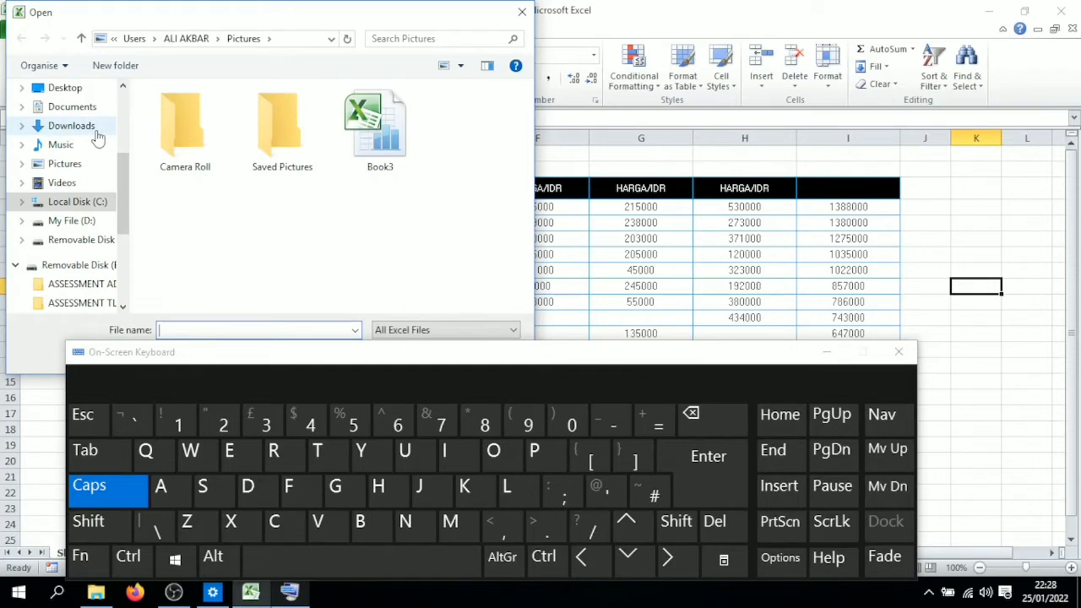
{"action": "left_click", "coordinate": [960, 222]}
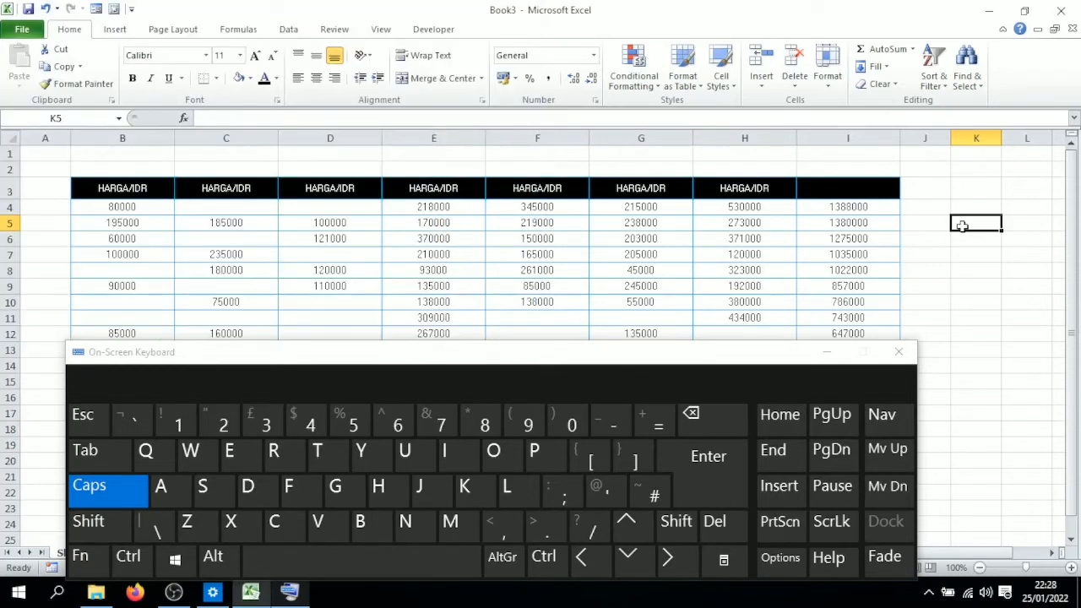
Step: Open the Print command for the workbook
{"action": "left_click", "coordinate": [128, 557]}
{"action": "left_click", "coordinate": [537, 450]}
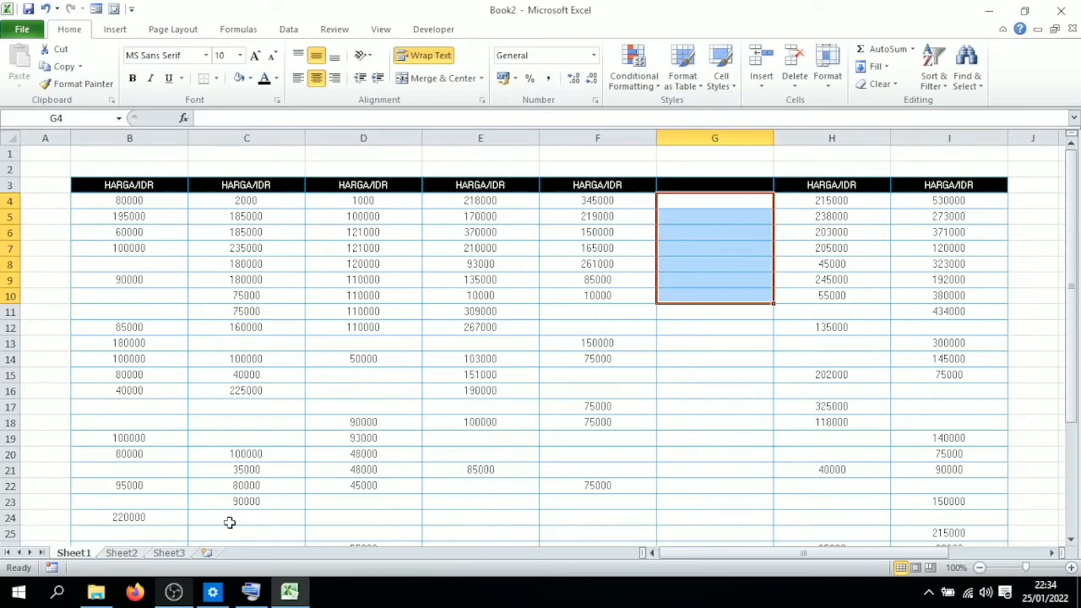
Step: Fill the selected range G4:G10 right with the values from column F
{"action": "left_click", "coordinate": [251, 593]}
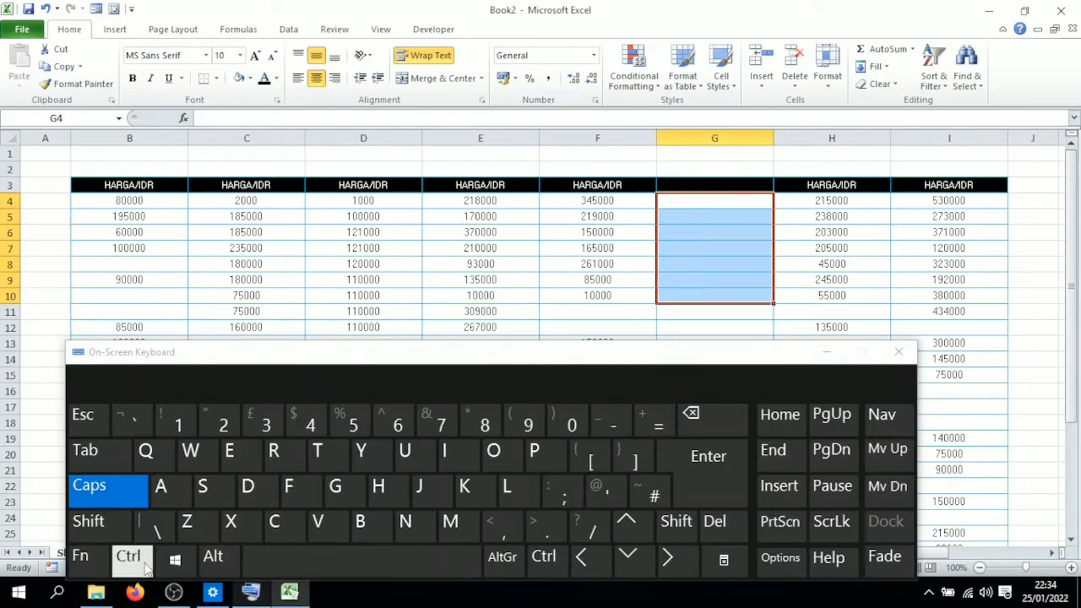
{"action": "left_click", "coordinate": [147, 569]}
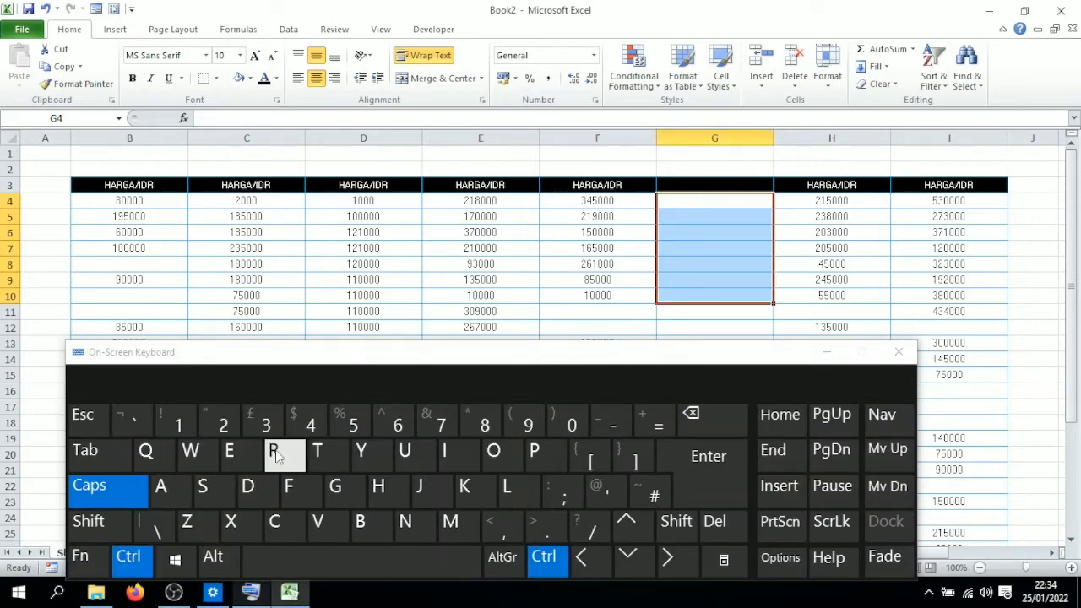
{"action": "left_click", "coordinate": [276, 454]}
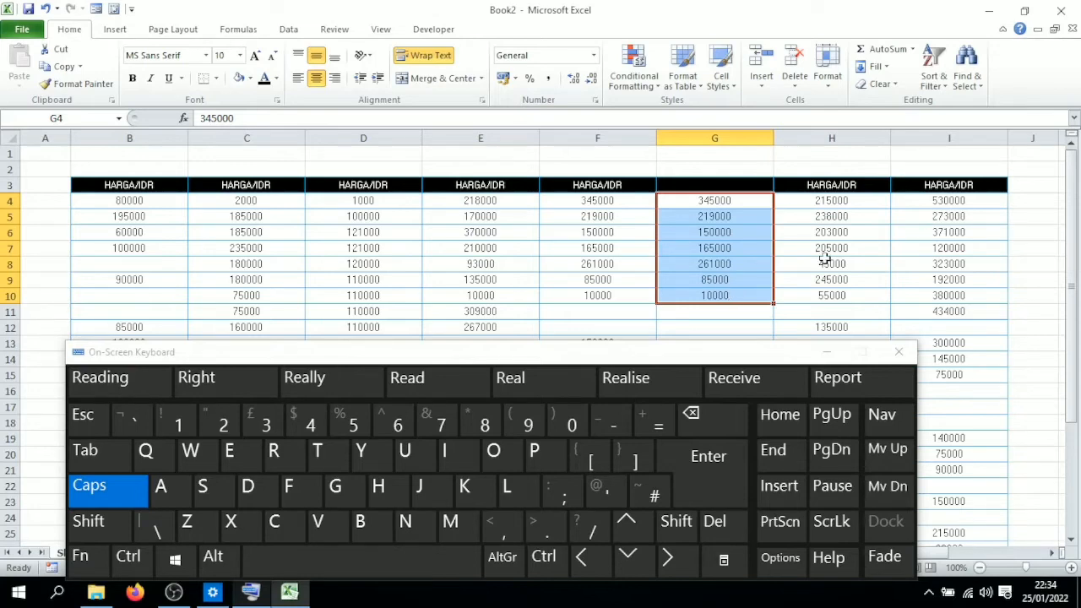
Step: Create a table from the empty range B37:I37, then undo the table creation
{"action": "left_click", "coordinate": [507, 283]}
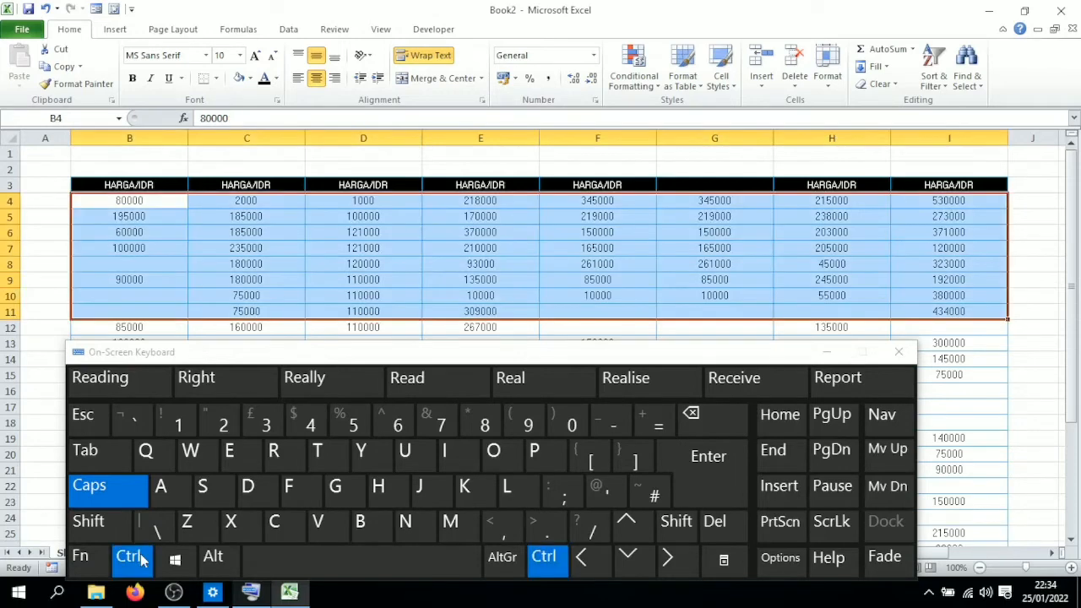
{"action": "left_click", "coordinate": [706, 247]}
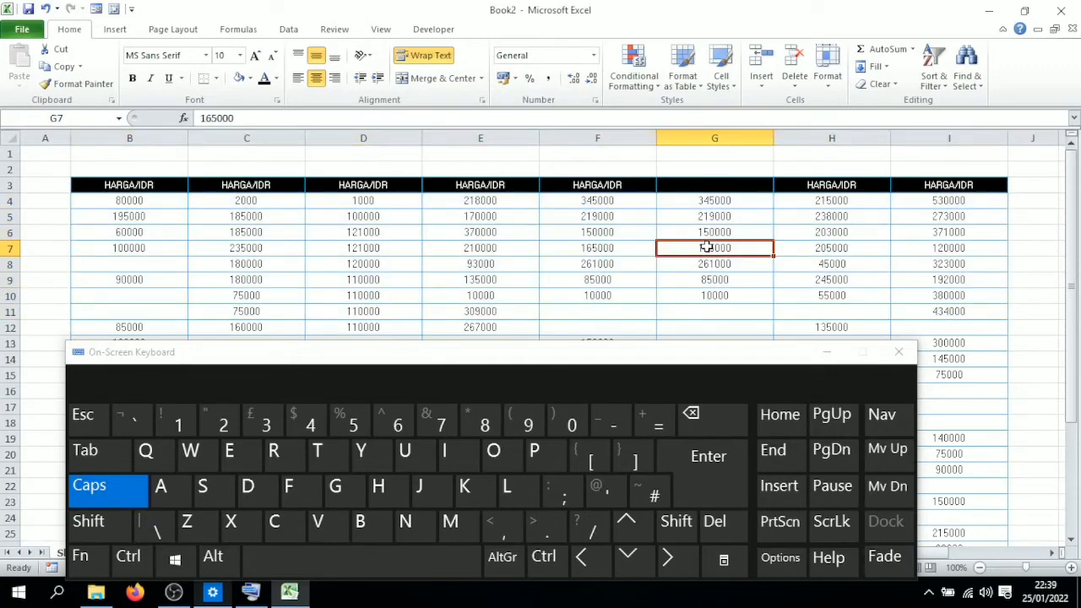
{"action": "scroll", "coordinate": [587, 351], "scroll_direction": "down", "scroll_amount": 4}
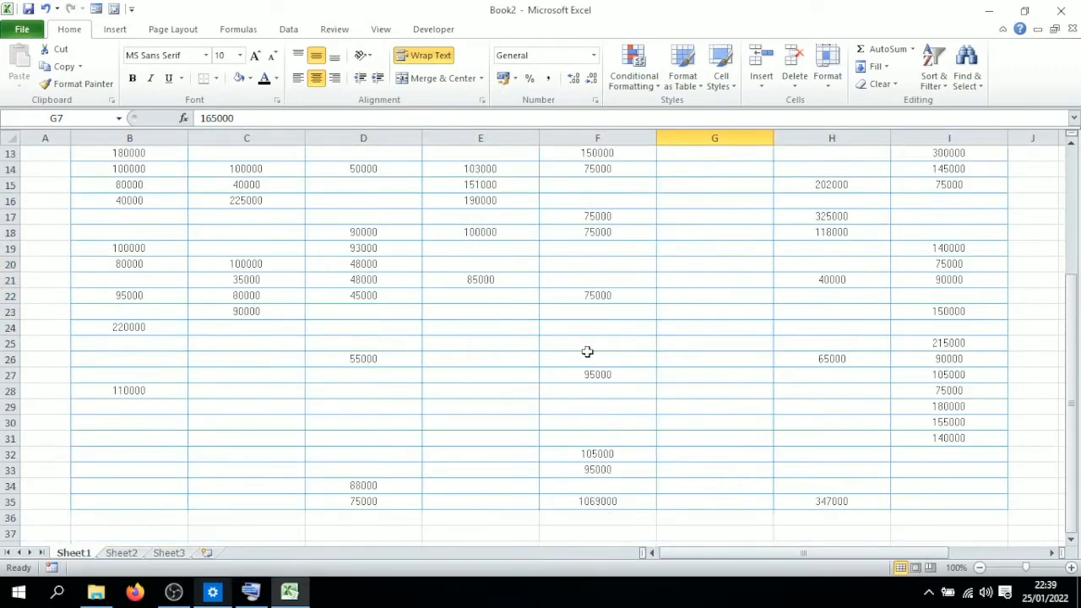
{"action": "scroll", "coordinate": [587, 351], "scroll_direction": "down", "scroll_amount": 1}
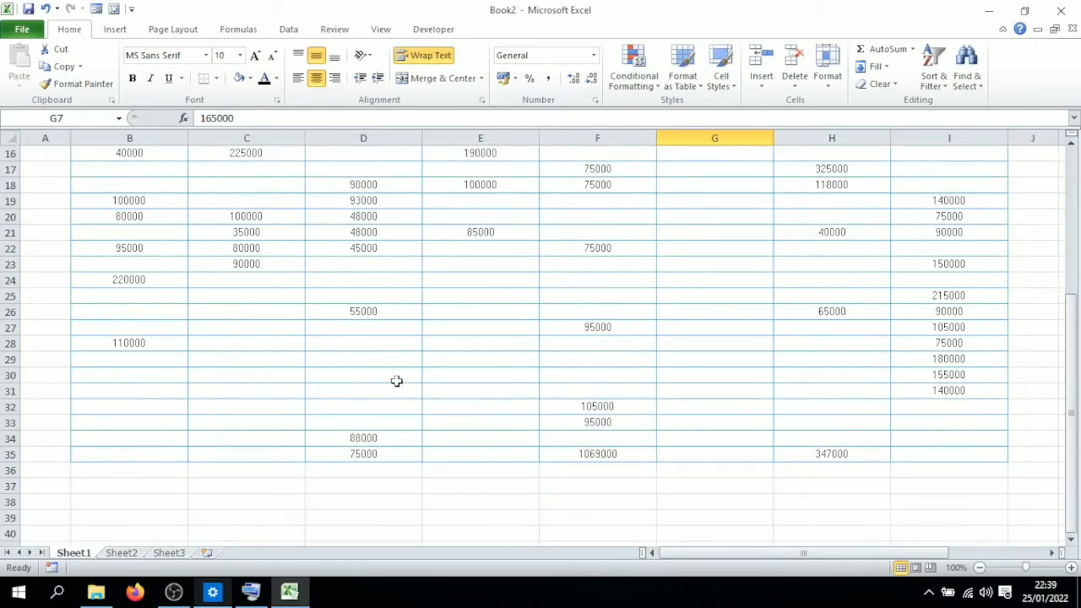
{"action": "left_click_drag", "start_coordinate": [169, 494], "coordinate": [951, 489]}
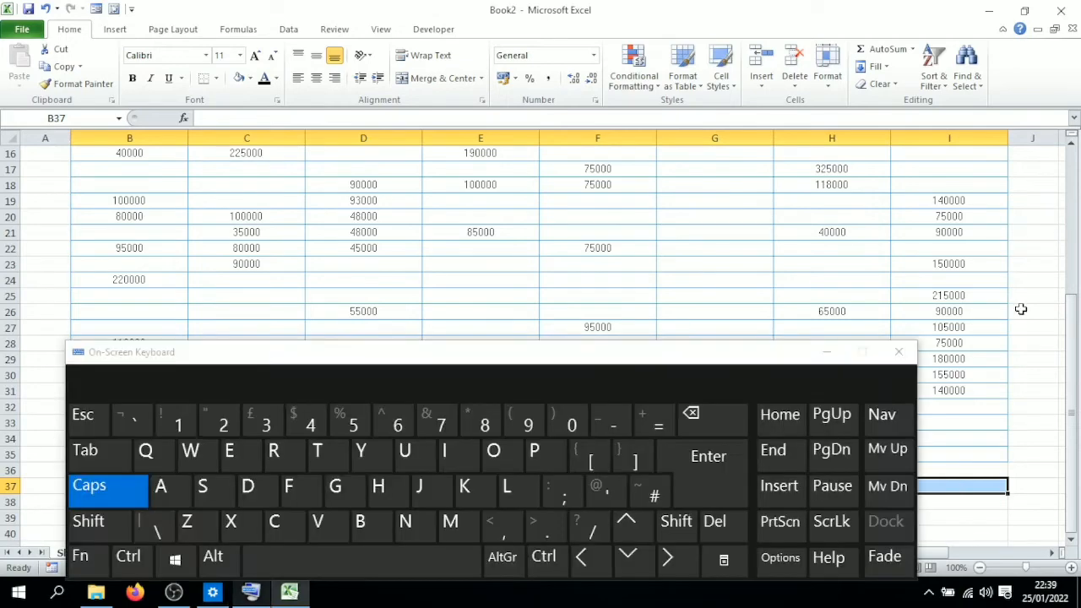
{"action": "left_click", "coordinate": [1020, 309]}
{"action": "scroll", "coordinate": [1020, 309], "scroll_direction": "down", "scroll_amount": 6}
{"action": "left_click_drag", "start_coordinate": [129, 200], "coordinate": [971, 203]}
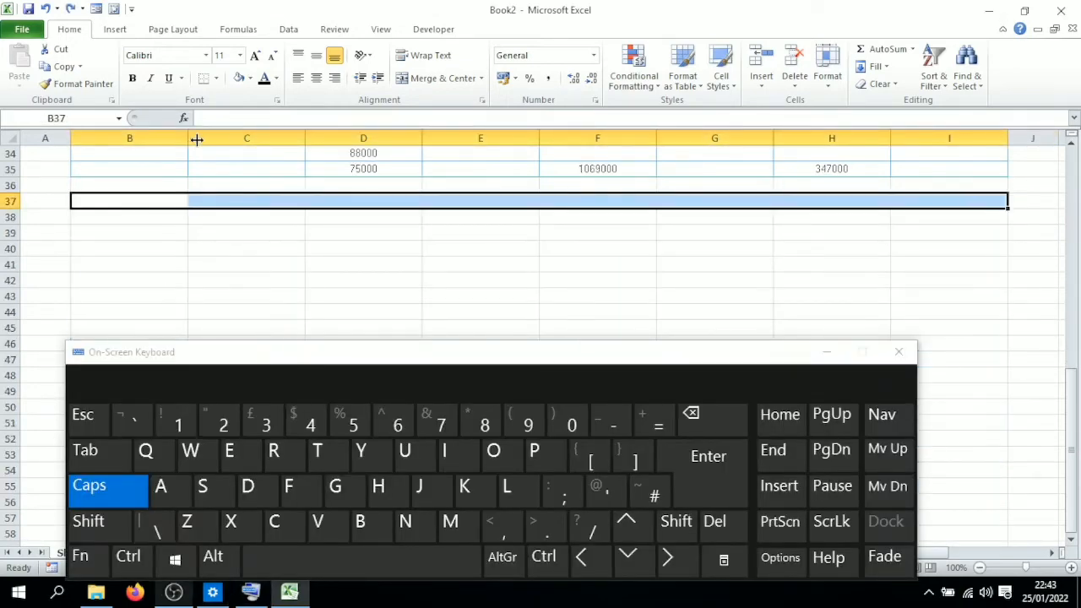
{"action": "left_click", "coordinate": [128, 555]}
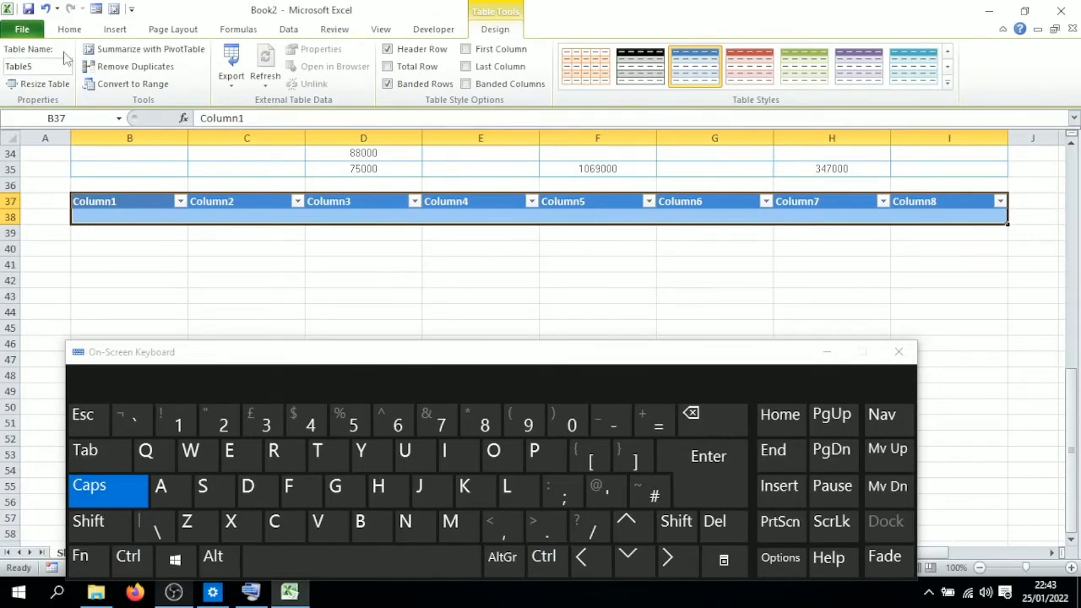
{"action": "key", "text": "ctrl+z"}
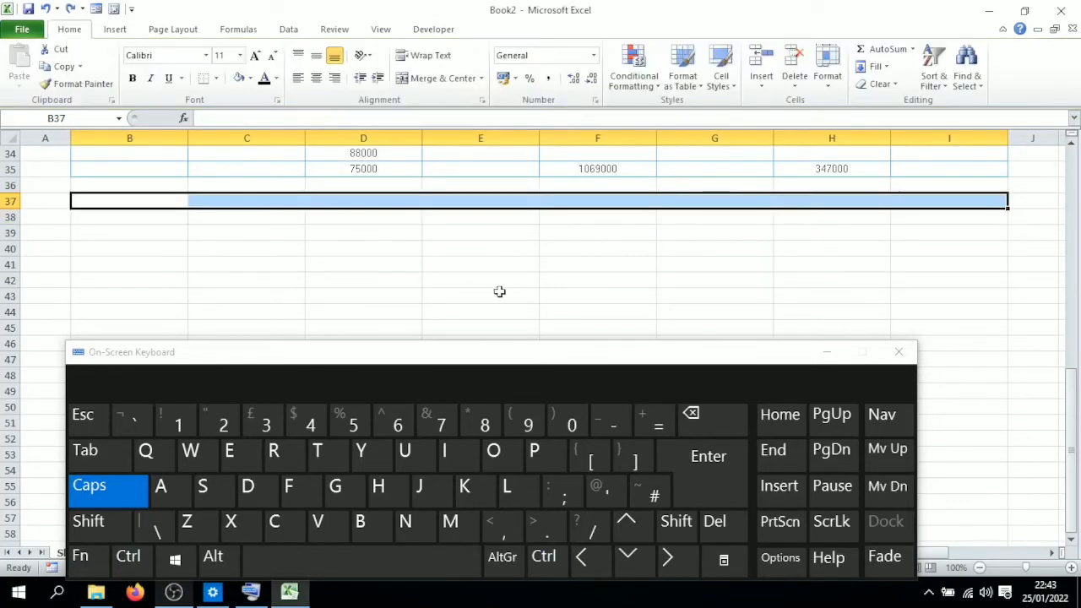
Step: Underline the contents of cell B4
{"action": "scroll", "coordinate": [499, 292], "scroll_direction": "up", "scroll_amount": 11}
{"action": "left_click", "coordinate": [149, 202]}
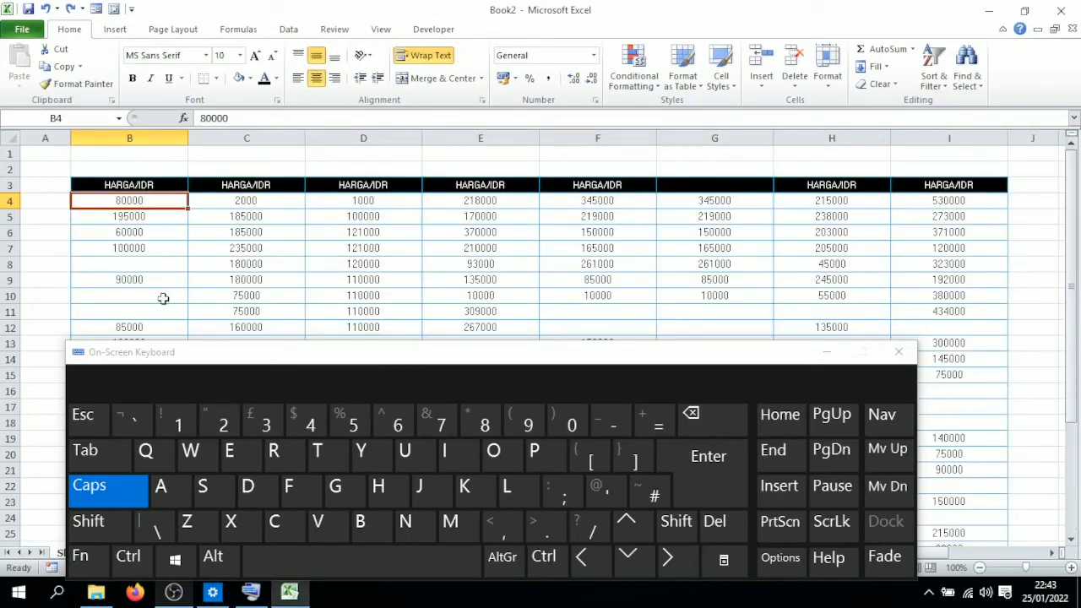
{"action": "key", "text": "ctrl+u"}
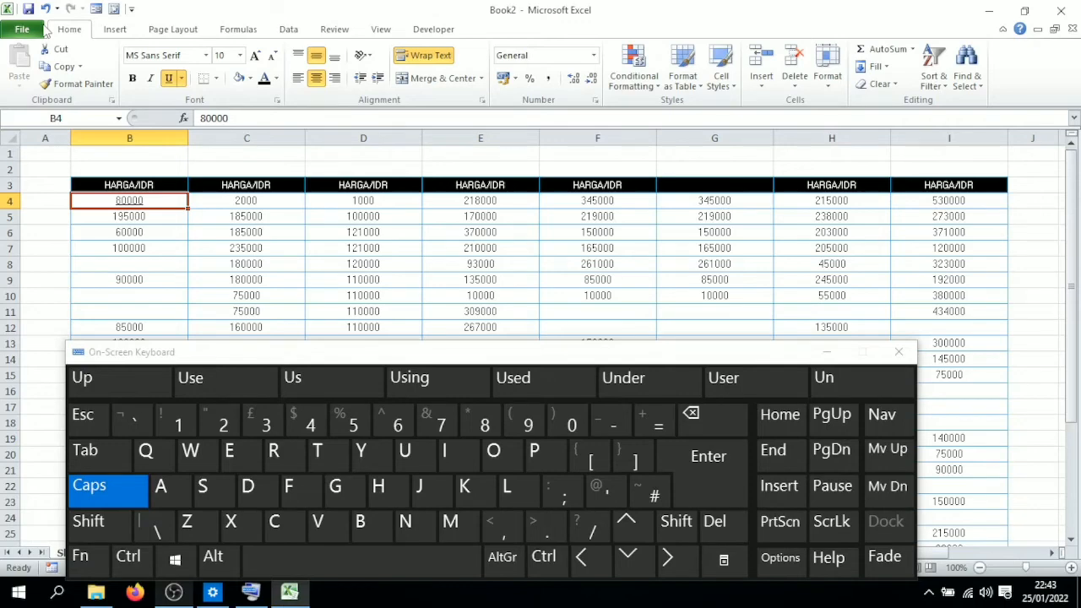
Step: Fill cell G11 down with the value from G10
{"action": "scroll", "coordinate": [717, 246], "scroll_direction": "down", "scroll_amount": 1}
{"action": "left_click", "coordinate": [718, 246]}
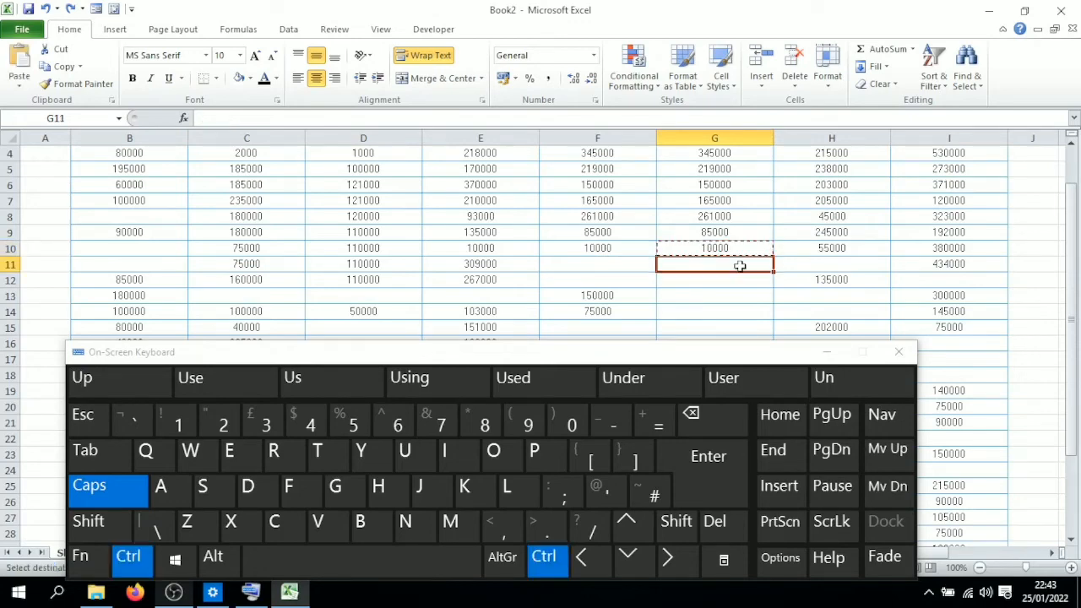
{"action": "key", "text": "ctrl+d"}
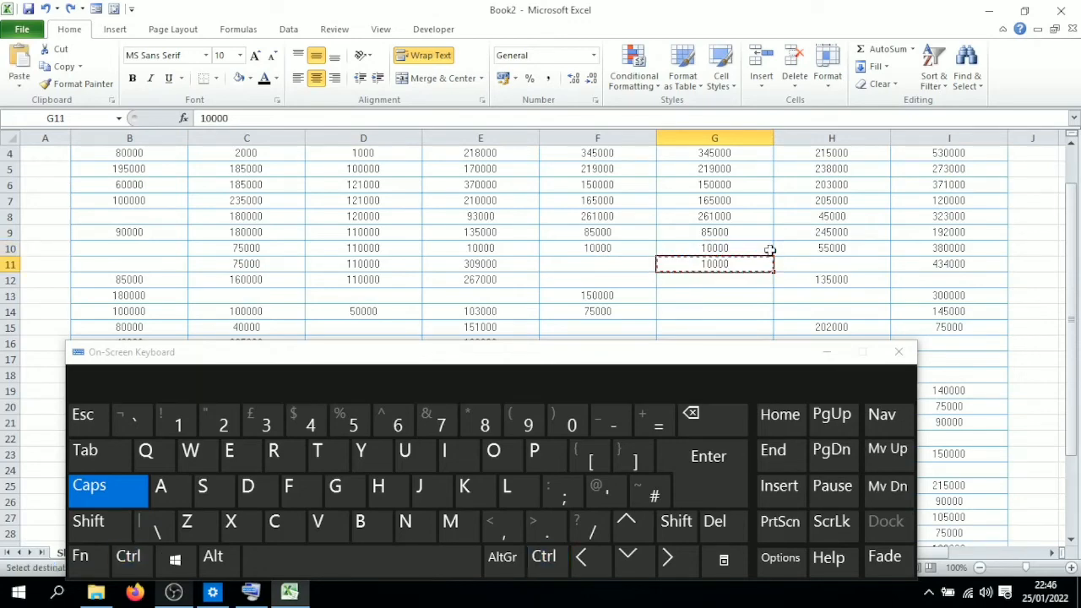
Step: Copy cell G11 and paste it into G12 using the on-screen keyboard's Ctrl and V keys
{"action": "key", "text": "ctrl+c"}
{"action": "left_click", "coordinate": [712, 285]}
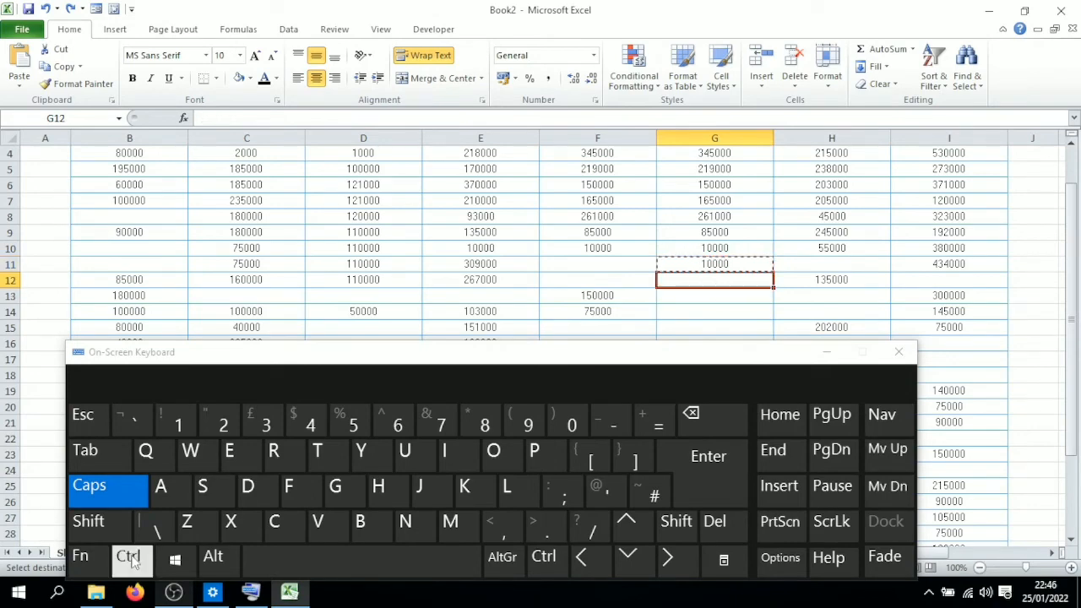
{"action": "left_click", "coordinate": [128, 557]}
{"action": "left_click", "coordinate": [318, 523]}
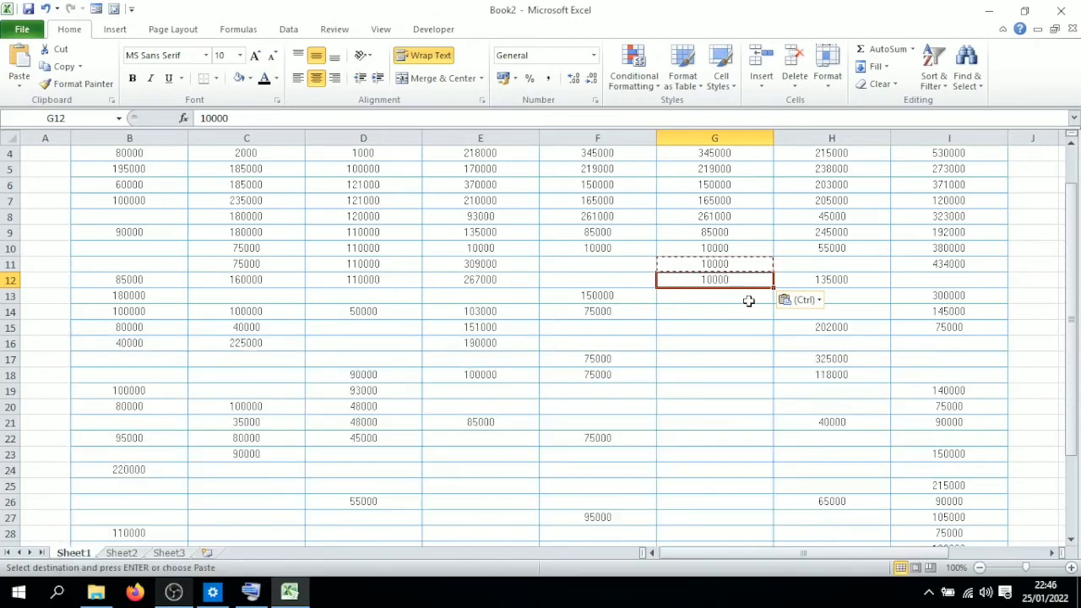
Step: Dismiss the save prompt and copy the value in cell E16
{"action": "left_click", "coordinate": [731, 339]}
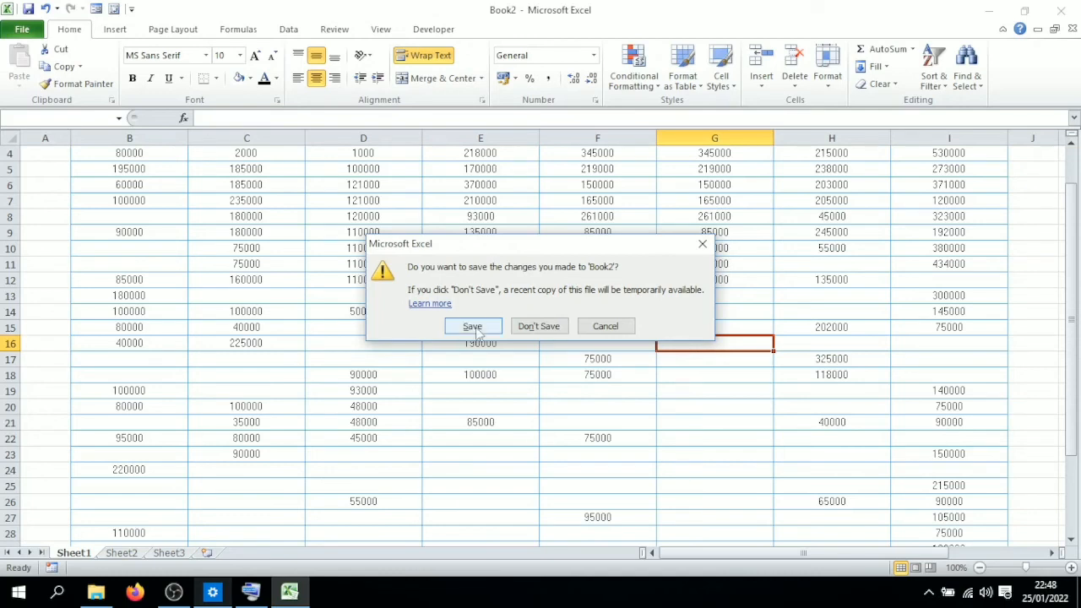
{"action": "left_click", "coordinate": [703, 246]}
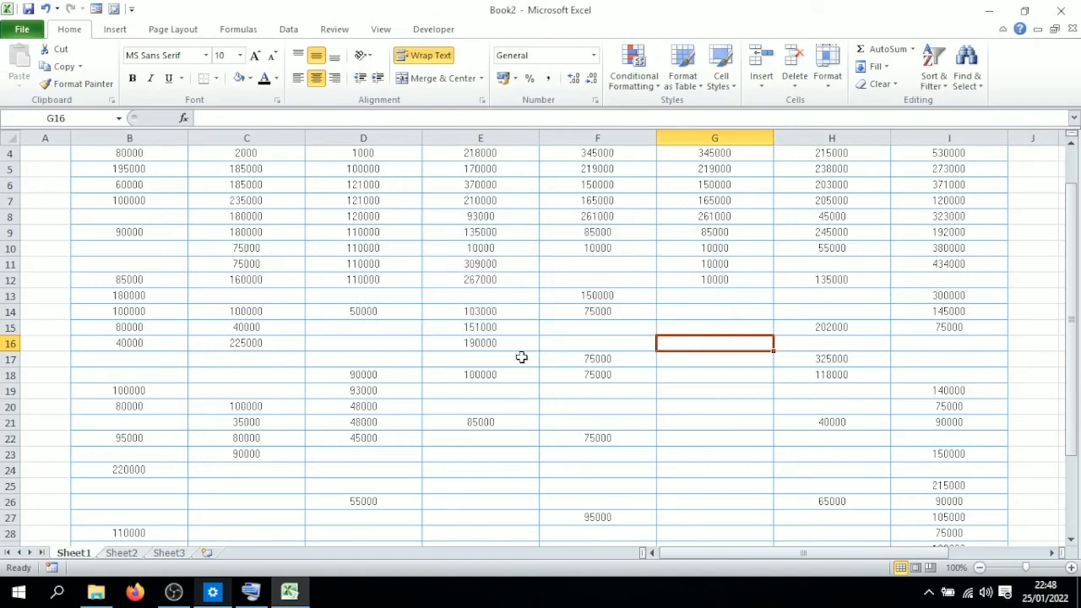
{"action": "left_click", "coordinate": [520, 342]}
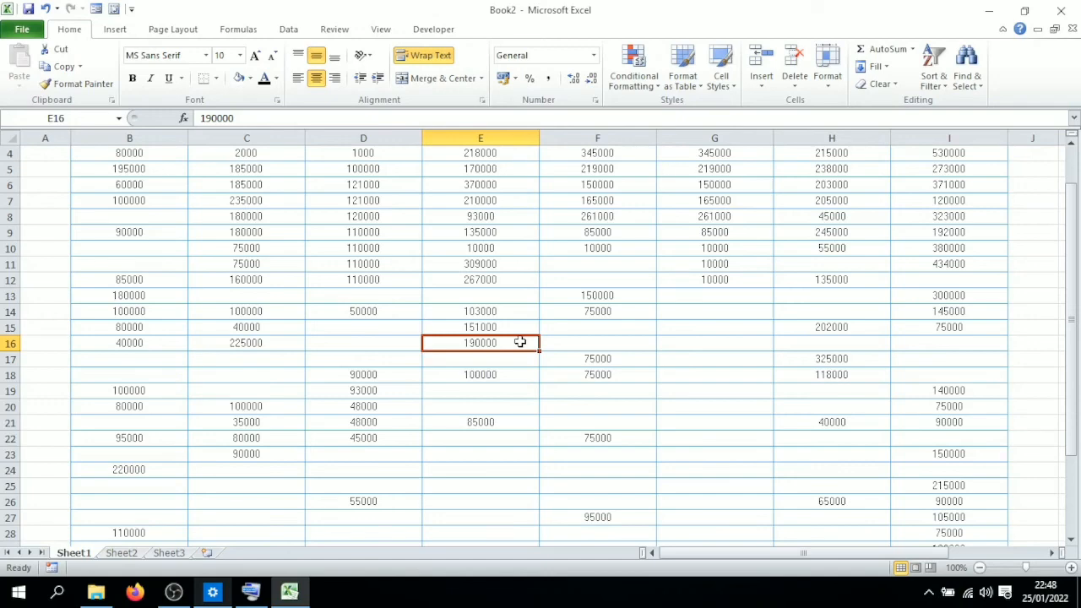
{"action": "key", "text": "ctrl+c"}
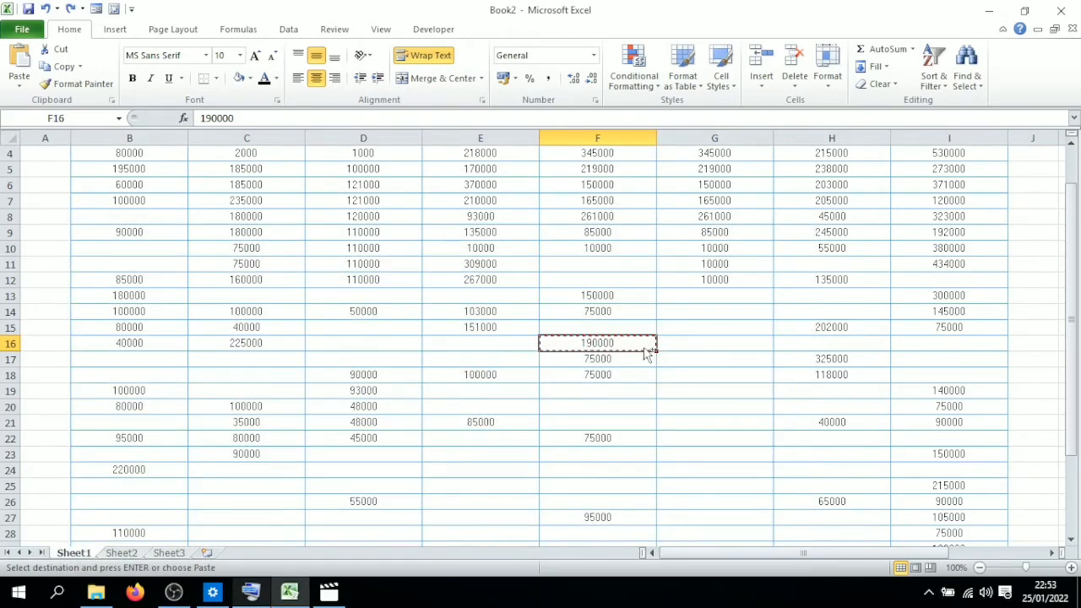
Step: Paste the copied value into cell G16, then undo the paste
{"action": "left_click", "coordinate": [697, 344]}
{"action": "key", "text": "ctrl+v"}
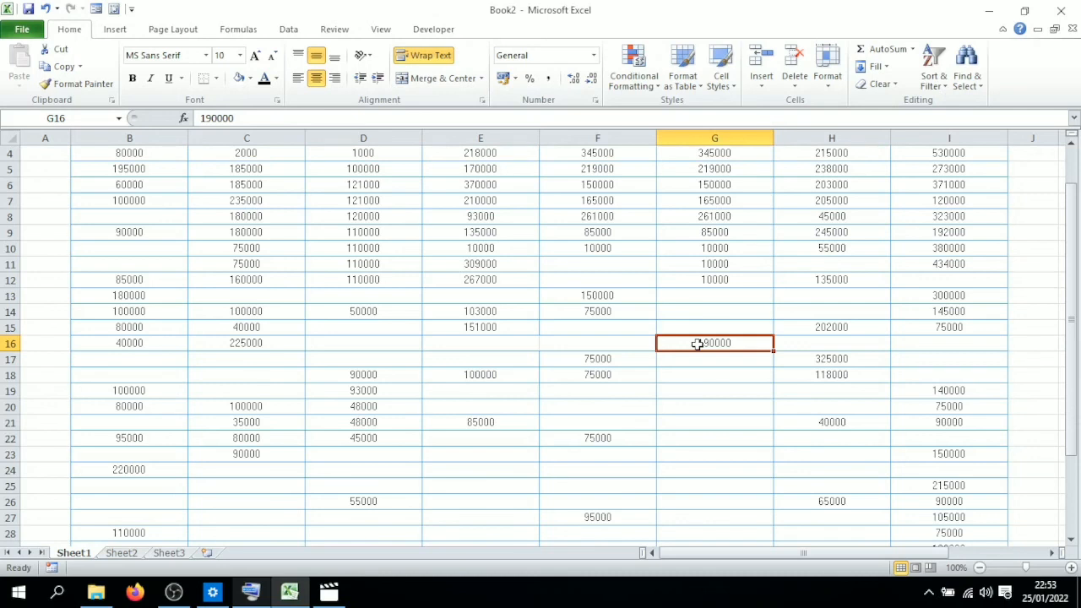
{"action": "key", "text": "ctrl+z"}
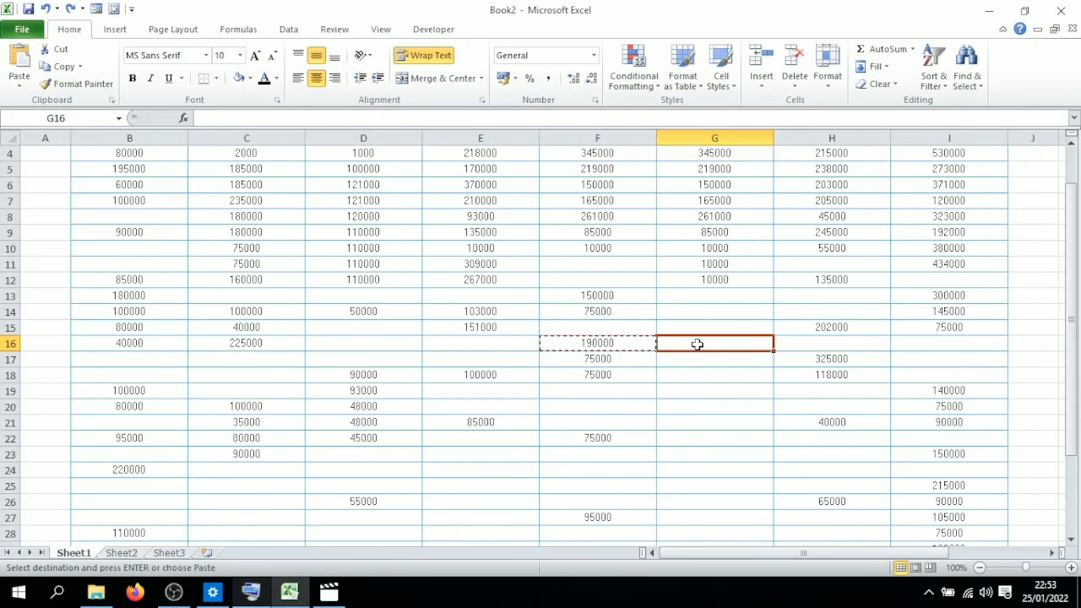